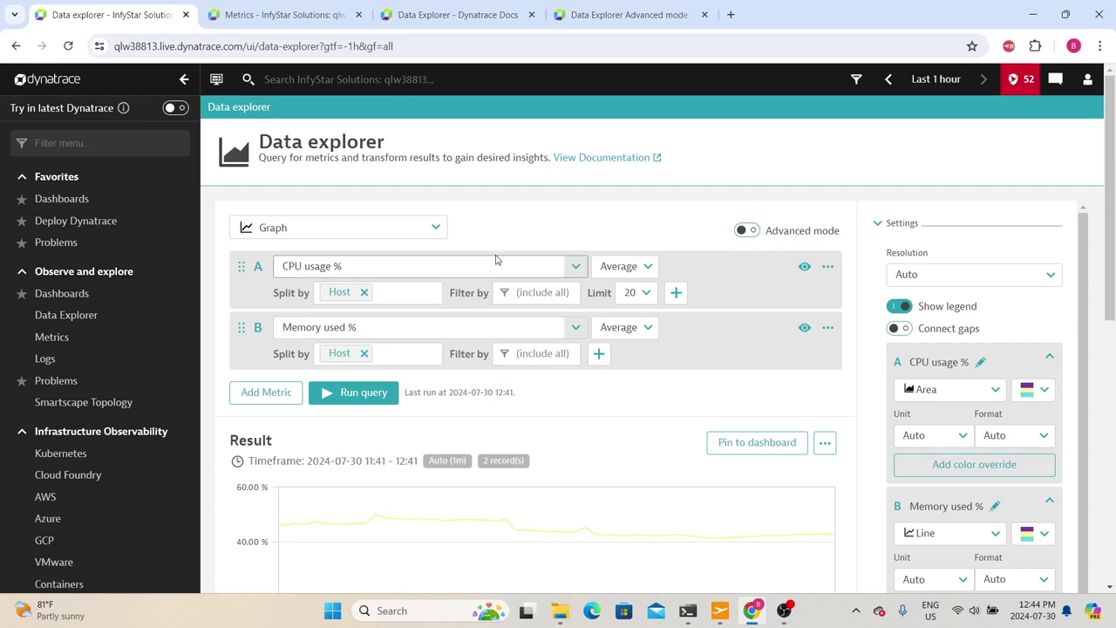
# Switch the CPU usage and memory queries to advanced mode and highlight the splitBy("dt.entity.host") expression in query A
pyautogui.click(753, 232)
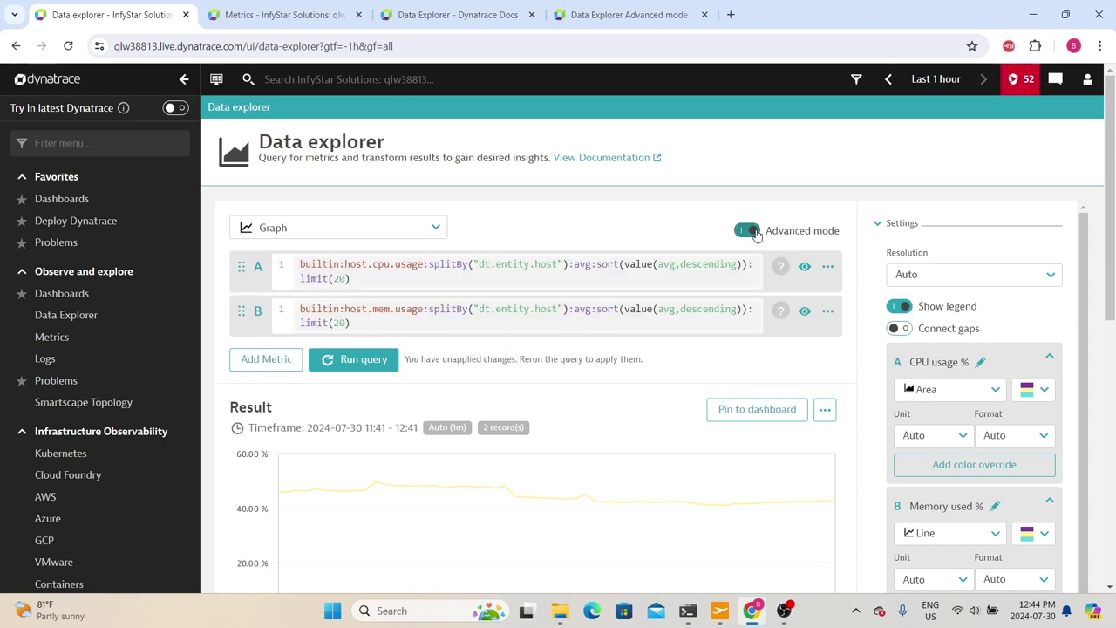
pyautogui.moveTo(300, 264); pyautogui.dragTo(563, 265)
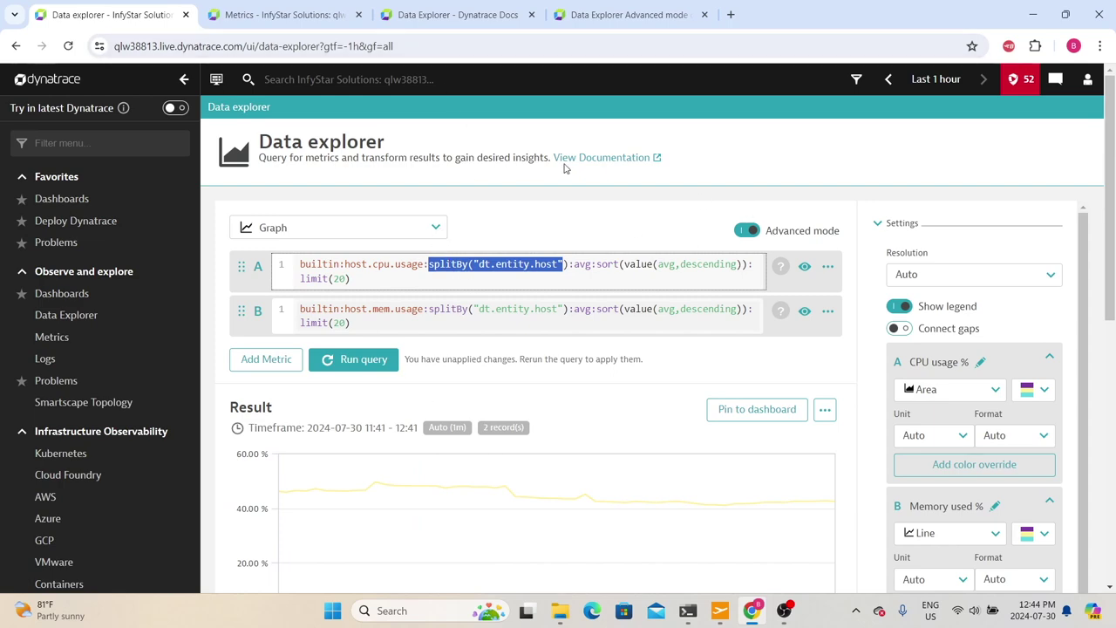
# Read the Data Explorer documentation on query components, from Metric name and Sort by through Limit, Default and Timeshift
pyautogui.click(435, 13)
pyautogui.scroll(-1, 465, 214)
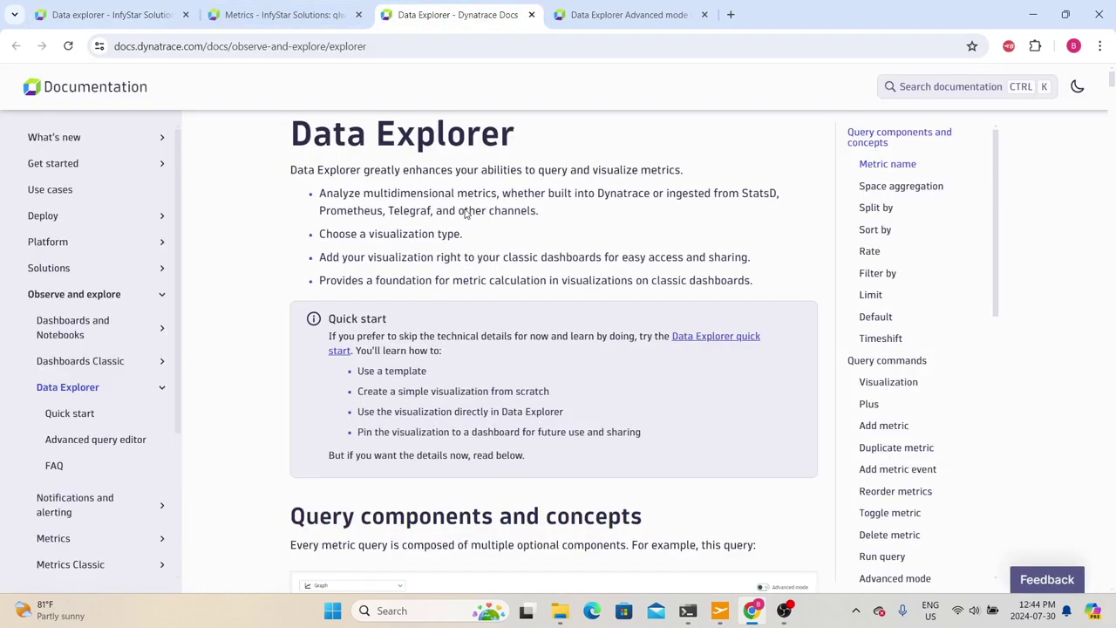
pyautogui.scroll(-6, 465, 214)
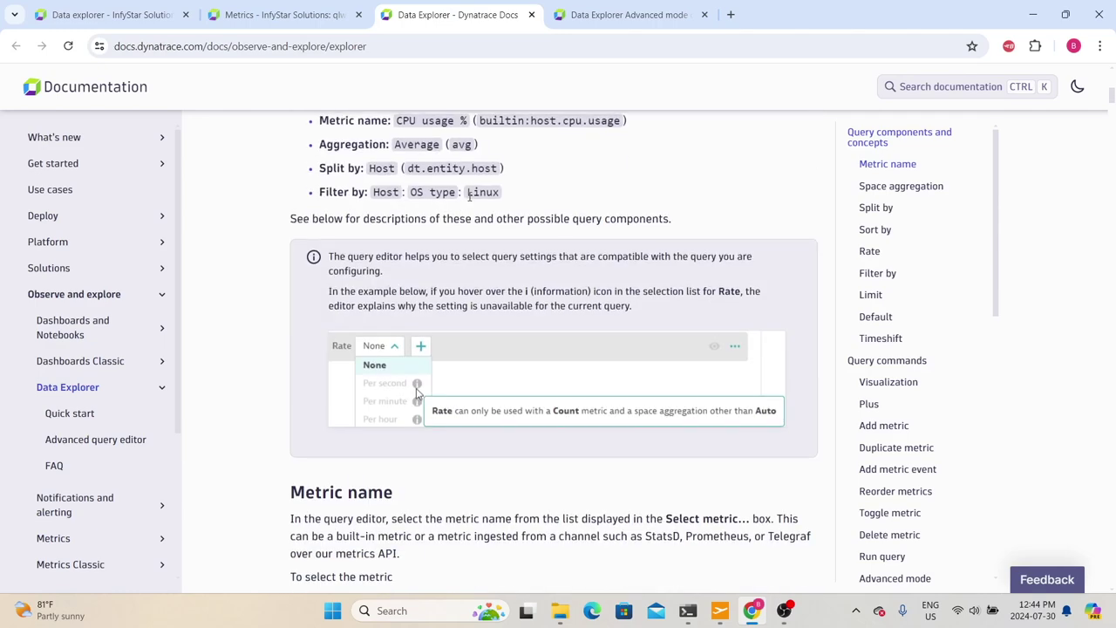
pyautogui.scroll(4, 471, 197)
pyautogui.scroll(-8, 471, 197)
pyautogui.scroll(-10, 471, 198)
pyautogui.scroll(-9, 492, 225)
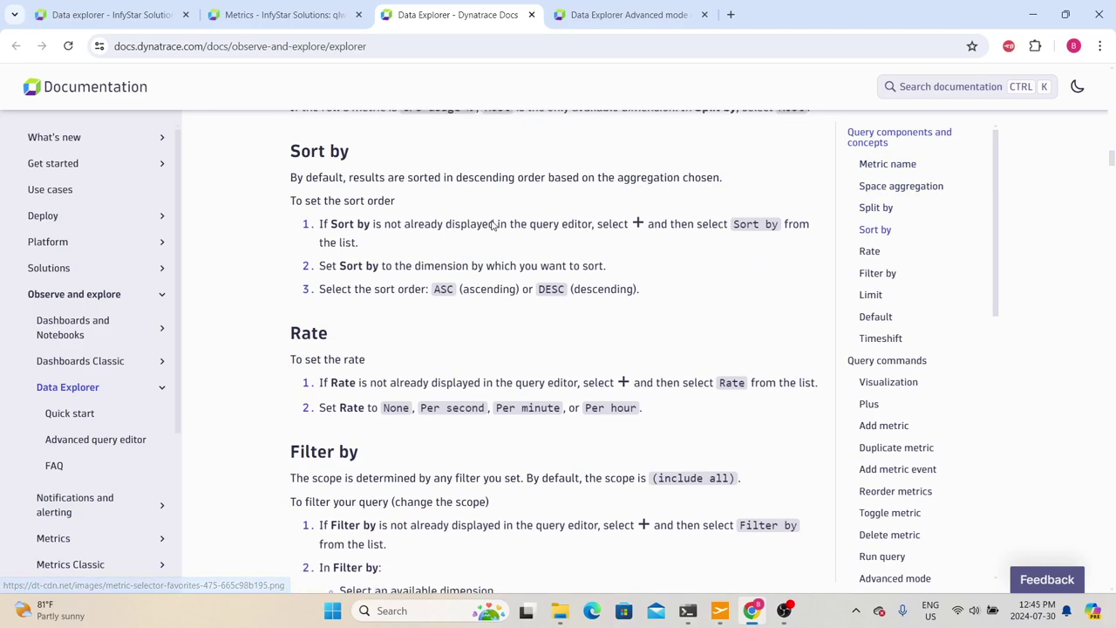
pyautogui.scroll(-2, 492, 225)
pyautogui.scroll(-13, 491, 225)
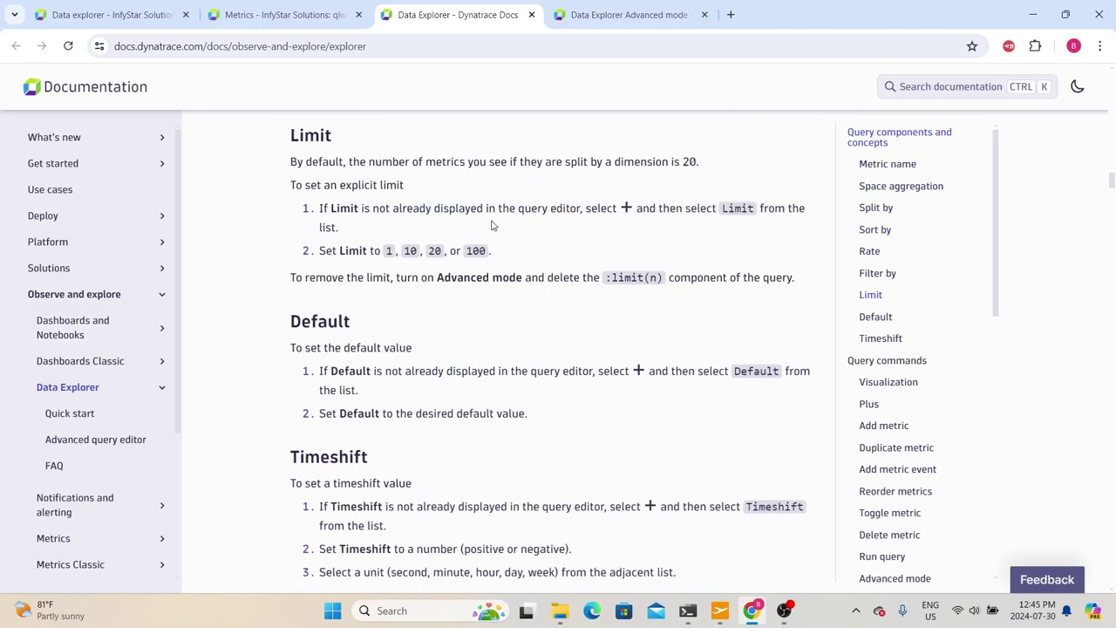
# Read the Advanced mode documentation on turning the mode back off, editing a query and the delta example
pyautogui.click(648, 17)
pyautogui.scroll(15, 363, 295)
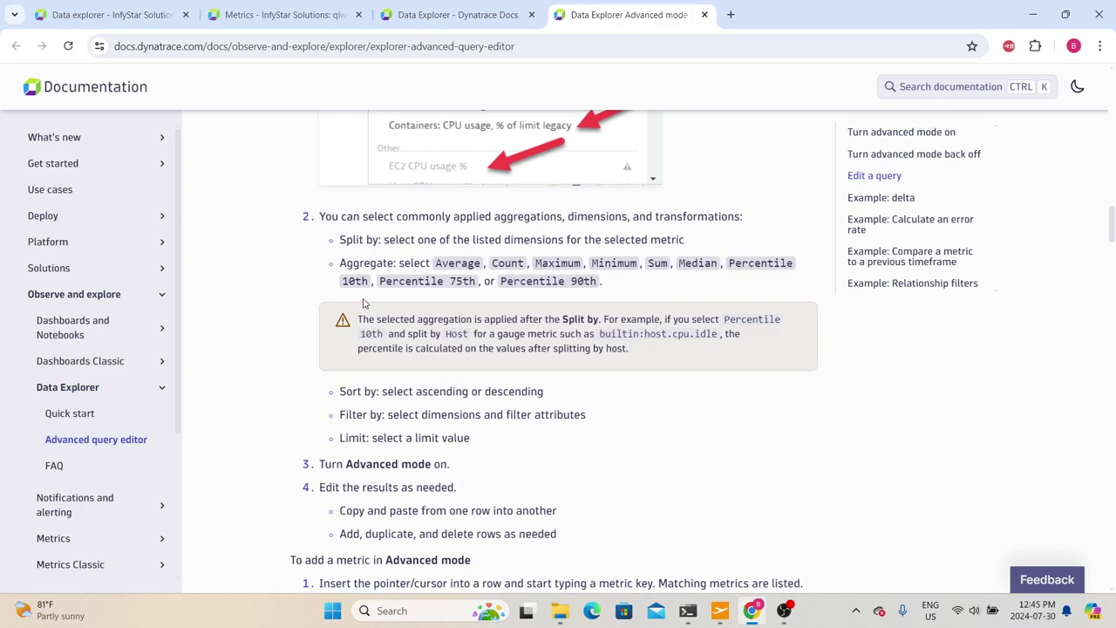
pyautogui.scroll(8, 364, 295)
pyautogui.scroll(-15, 362, 298)
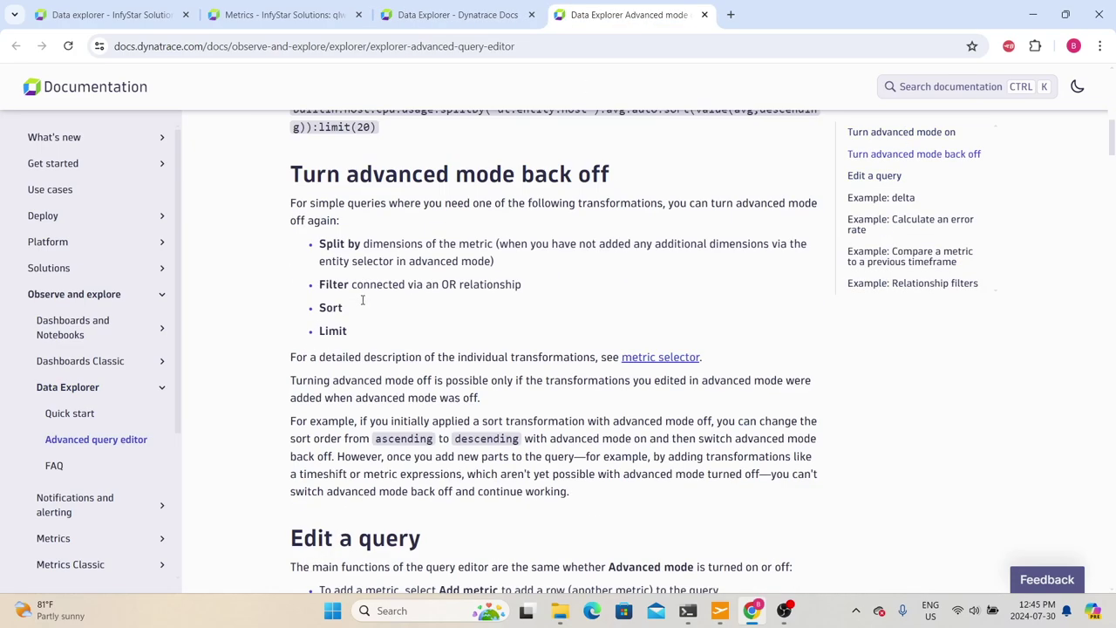
pyautogui.scroll(-15, 363, 309)
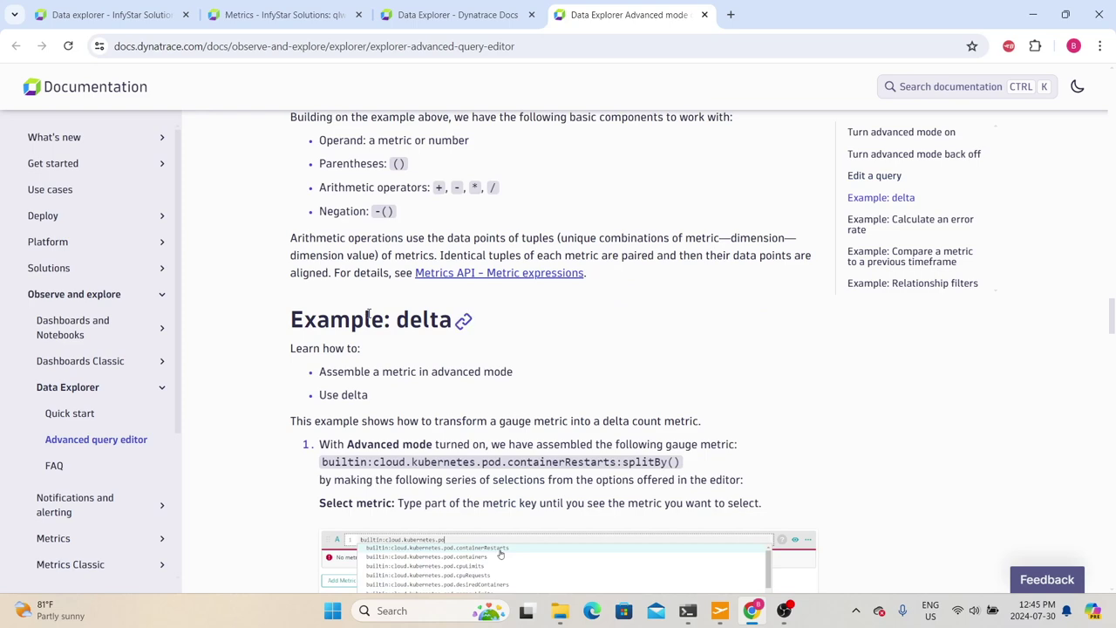
pyautogui.scroll(-4, 364, 318)
# Return to the live Data explorer page and review the advanced queries and their result graph
pyautogui.hotkey('ctrl', '1')
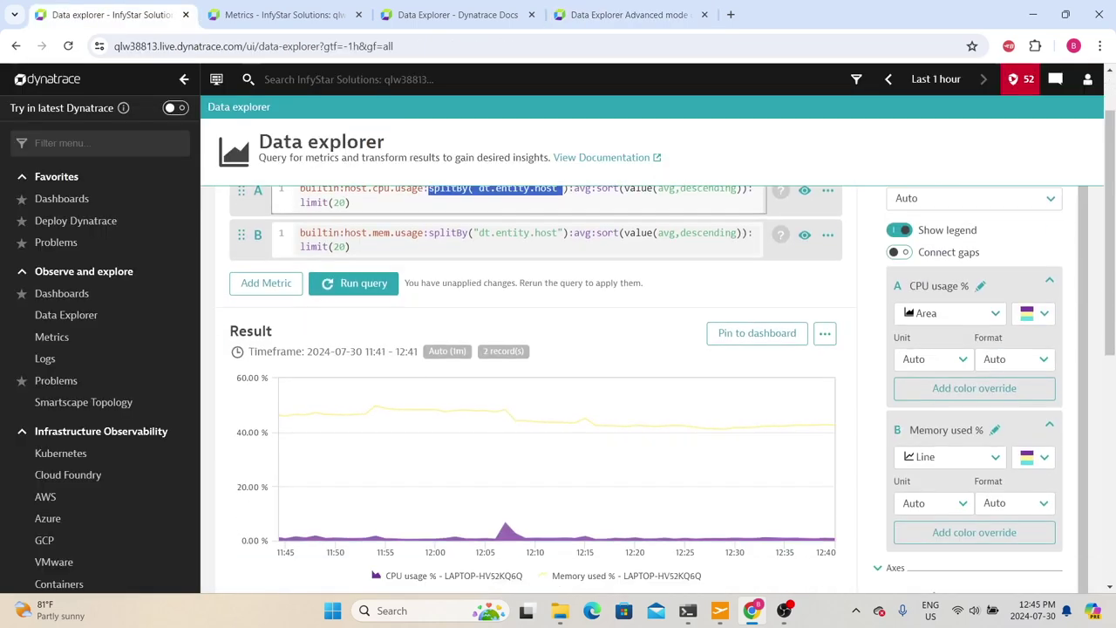
pyautogui.scroll(-8, 898, 433)
pyautogui.scroll(10, 896, 424)
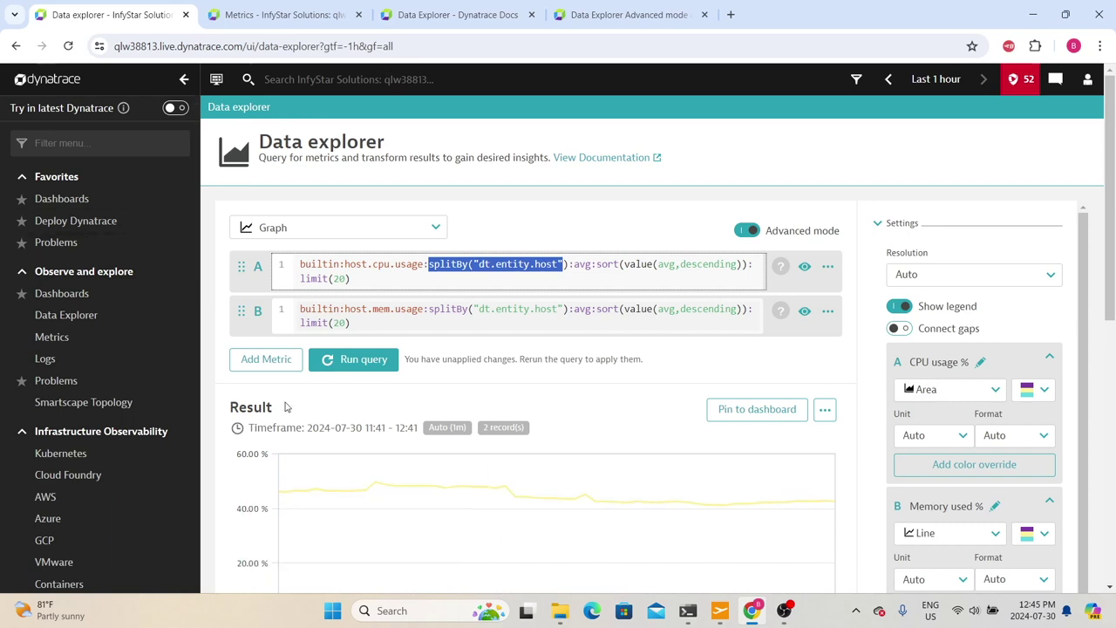
# Open the Dashboards overview and examine the Preset labels and the filters such as Ownership, Favorite, Owner and Tag
pyautogui.click(67, 296)
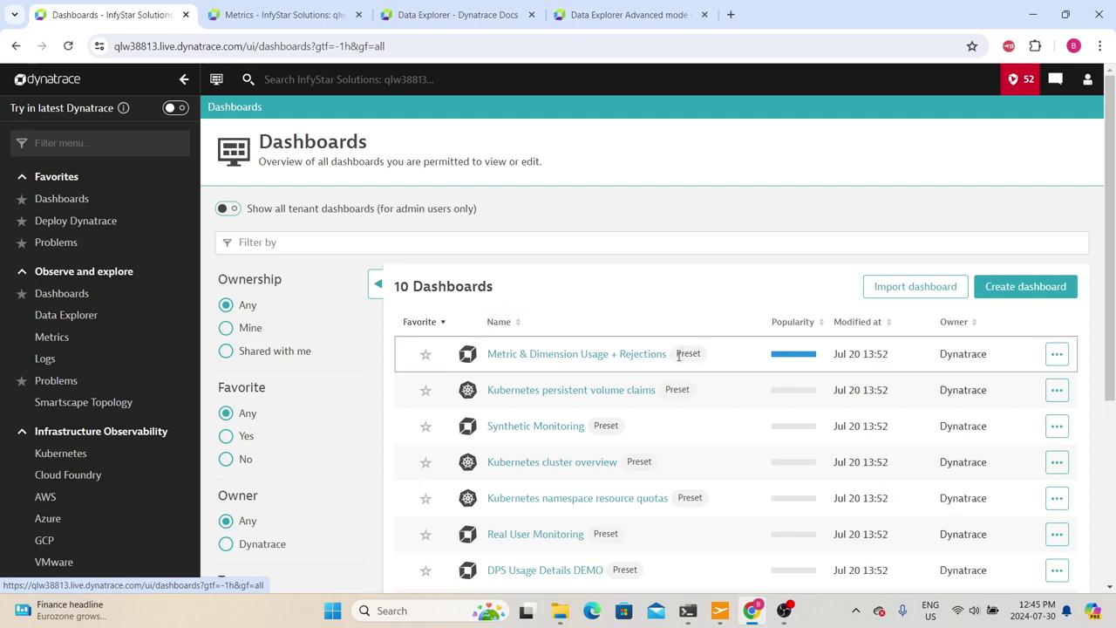
pyautogui.moveTo(678, 355); pyautogui.dragTo(717, 362)
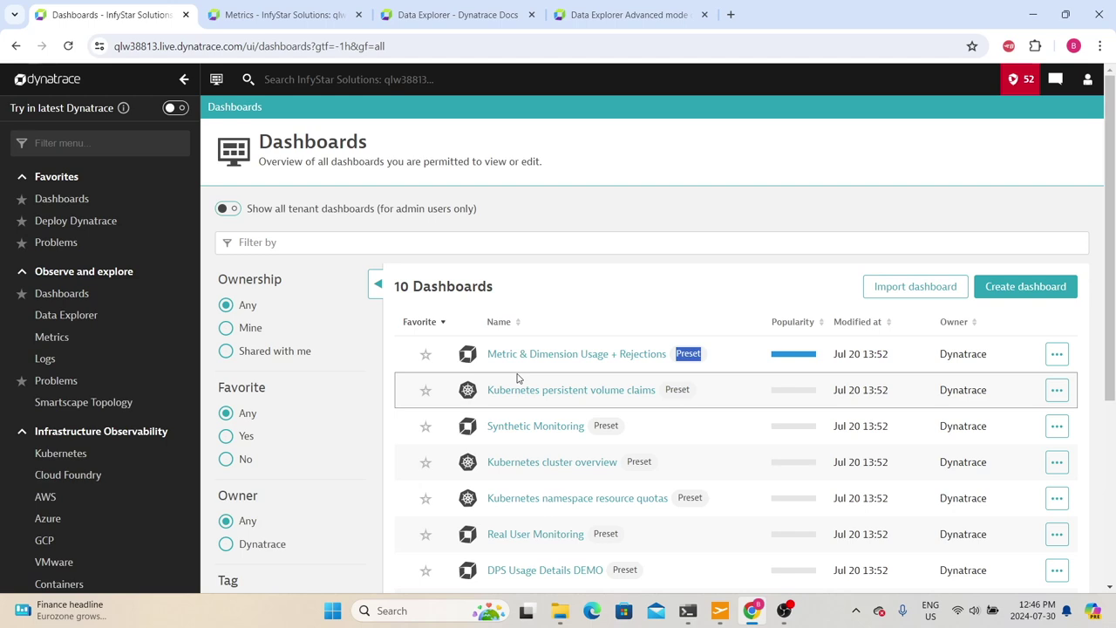
pyautogui.click(407, 239)
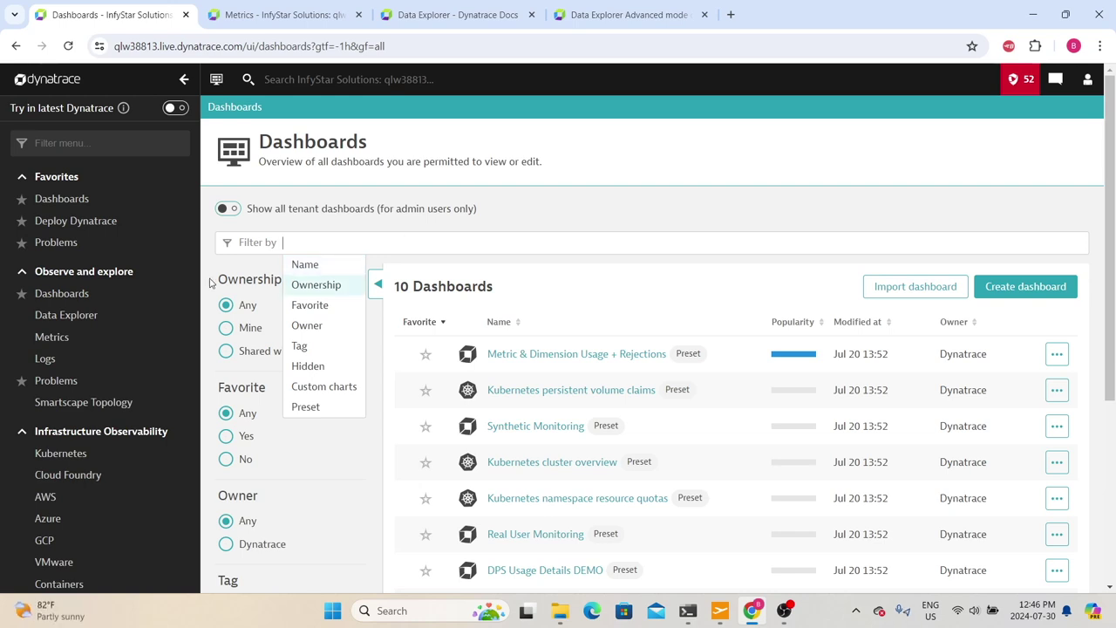
pyautogui.doubleClick(249, 279)
pyautogui.scroll(-2, 271, 294)
pyautogui.scroll(-2, 270, 293)
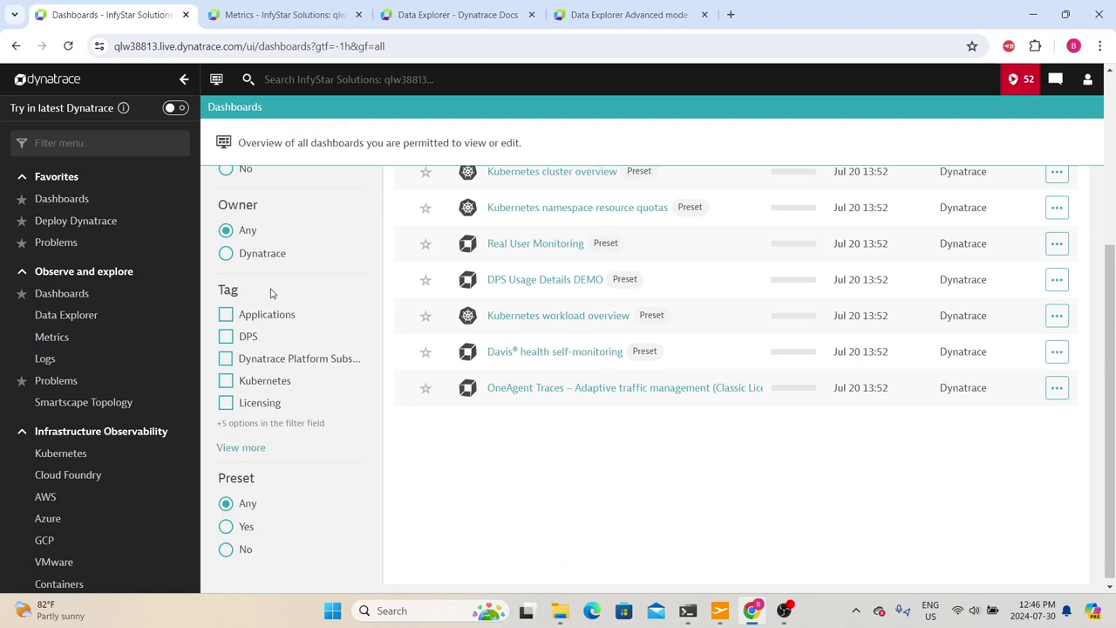
pyautogui.scroll(4, 284, 491)
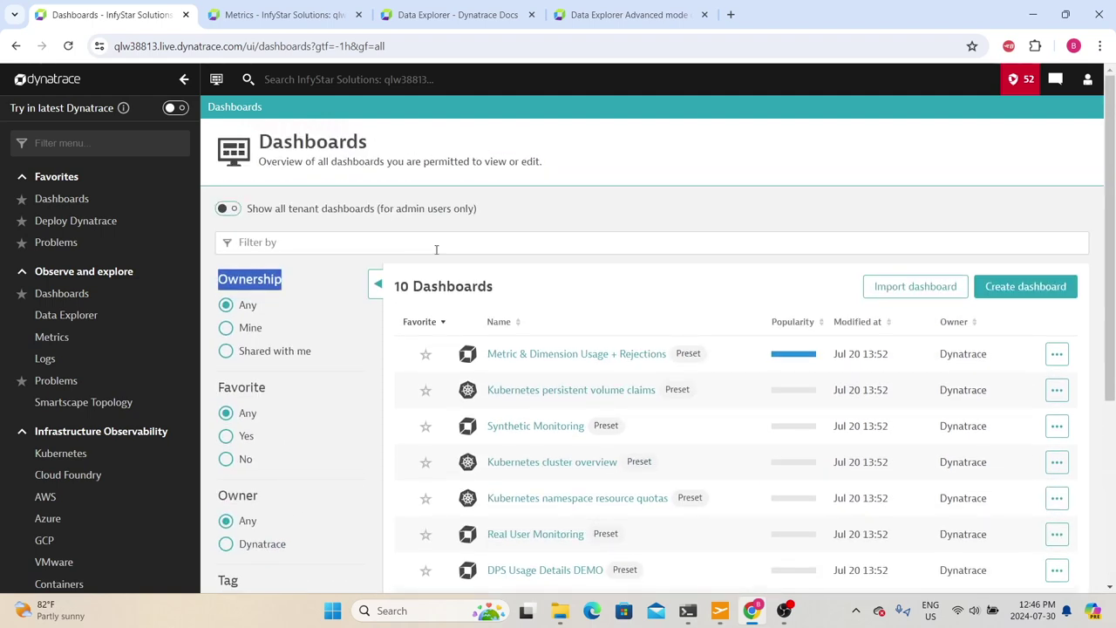
# Look through the complete list of available preset dashboards
pyautogui.moveTo(400, 288); pyautogui.dragTo(499, 291)
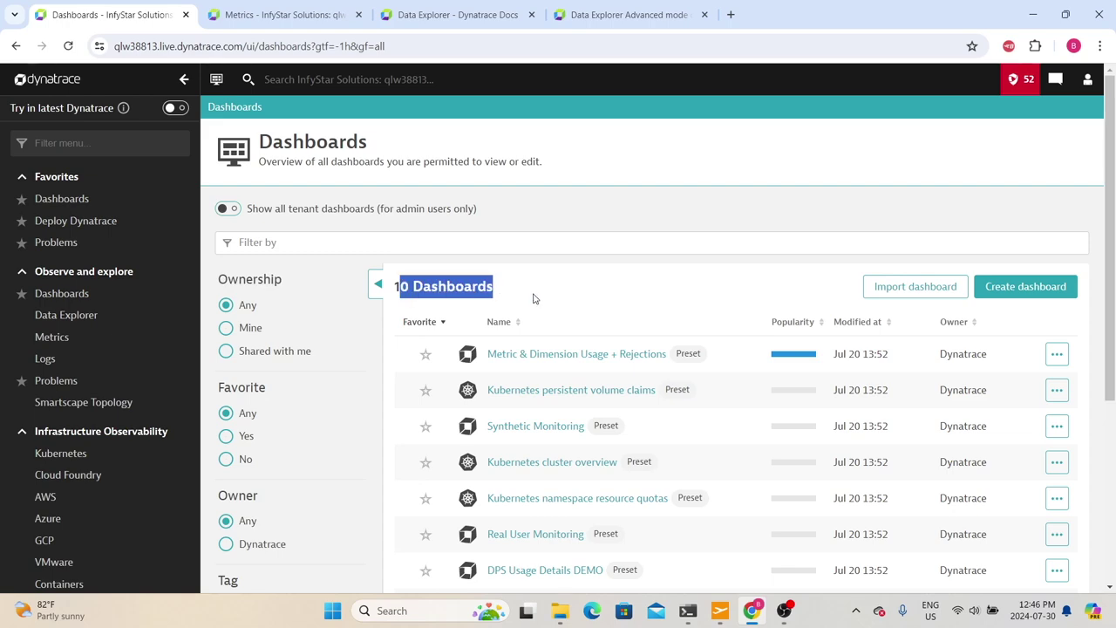
pyautogui.scroll(-3, 534, 296)
pyautogui.scroll(3, 543, 314)
pyautogui.scroll(-3, 449, 288)
pyautogui.scroll(3, 471, 288)
pyautogui.click(722, 303)
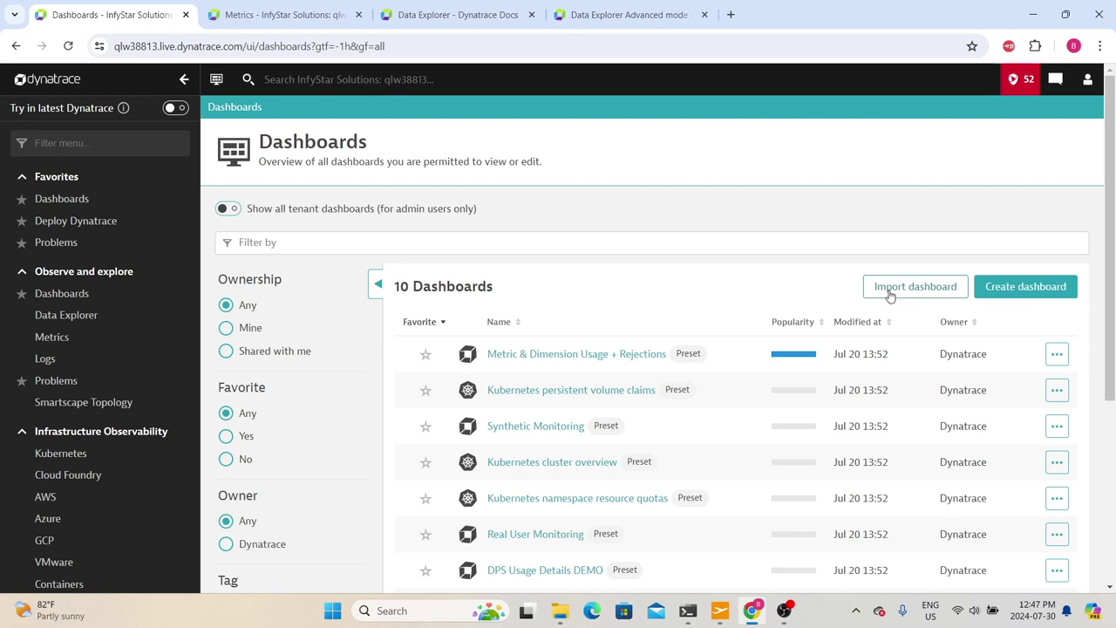
# Create a new dashboard named Performance Testing
pyautogui.click(1029, 294)
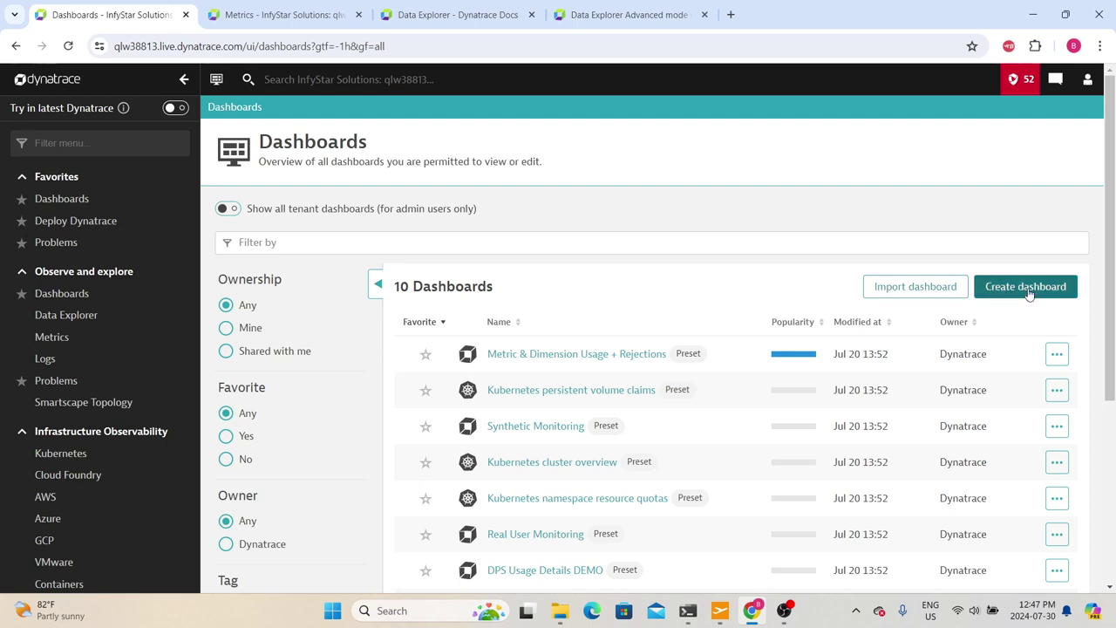
pyautogui.click(1014, 292)
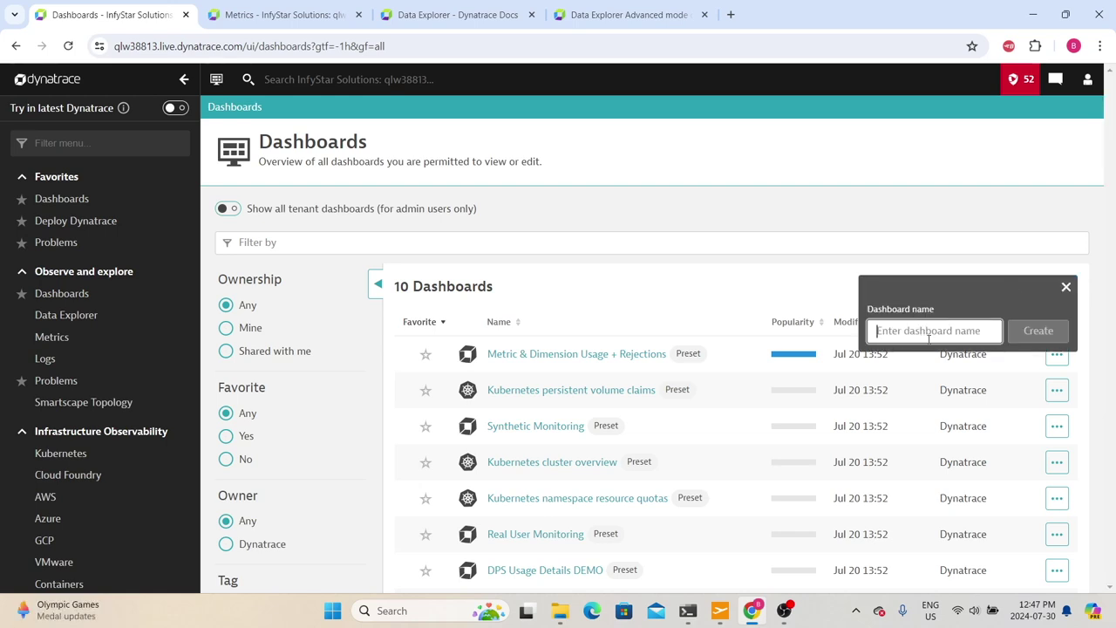
pyautogui.write('Performance Testing')
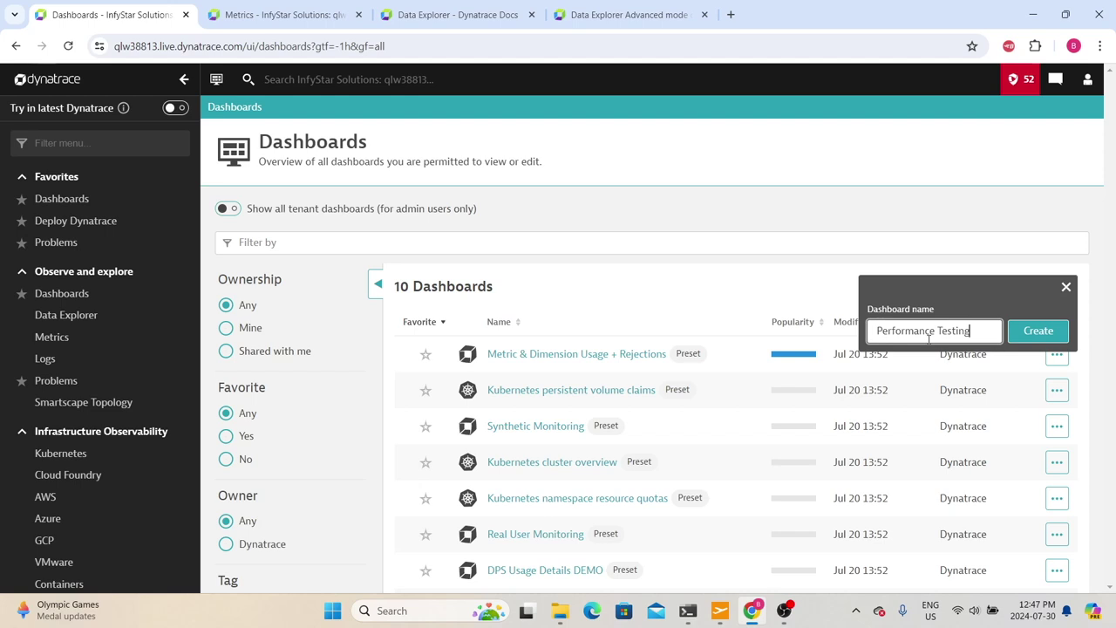
pyautogui.click(1040, 333)
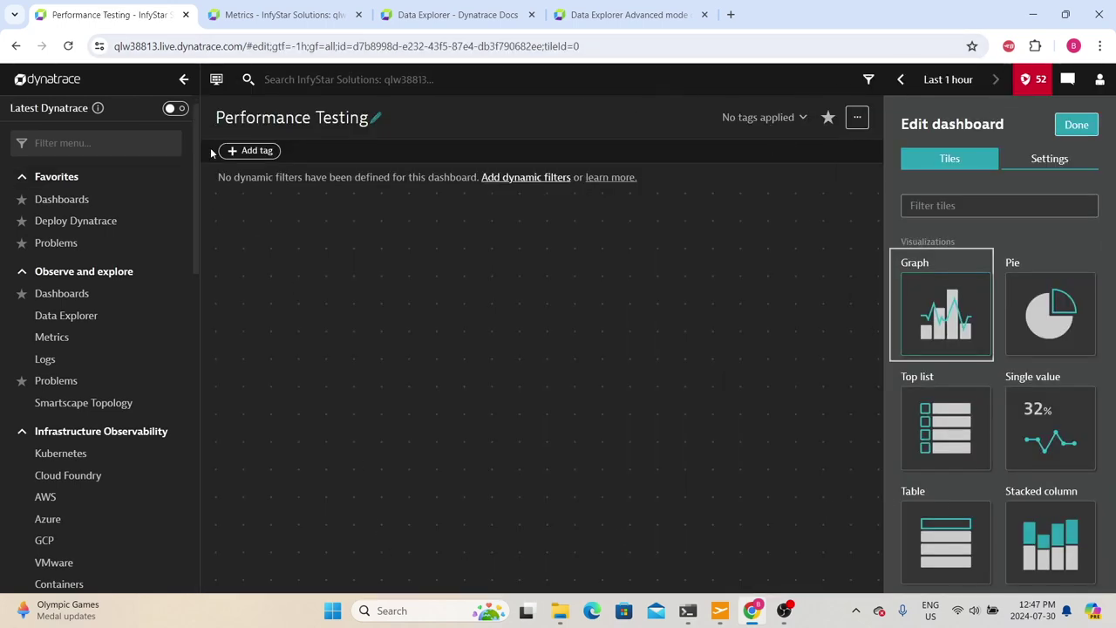
# Rename the new dashboard as "Performance Testing - ABC Application"
pyautogui.click(376, 119)
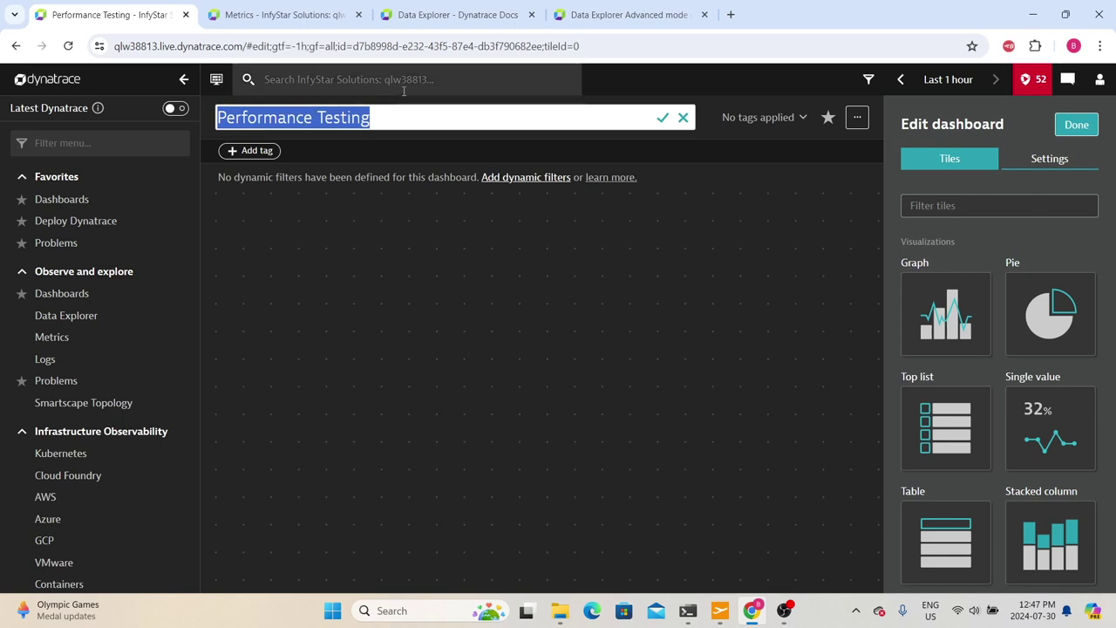
pyautogui.click(407, 116)
pyautogui.write('- ABC Applic')
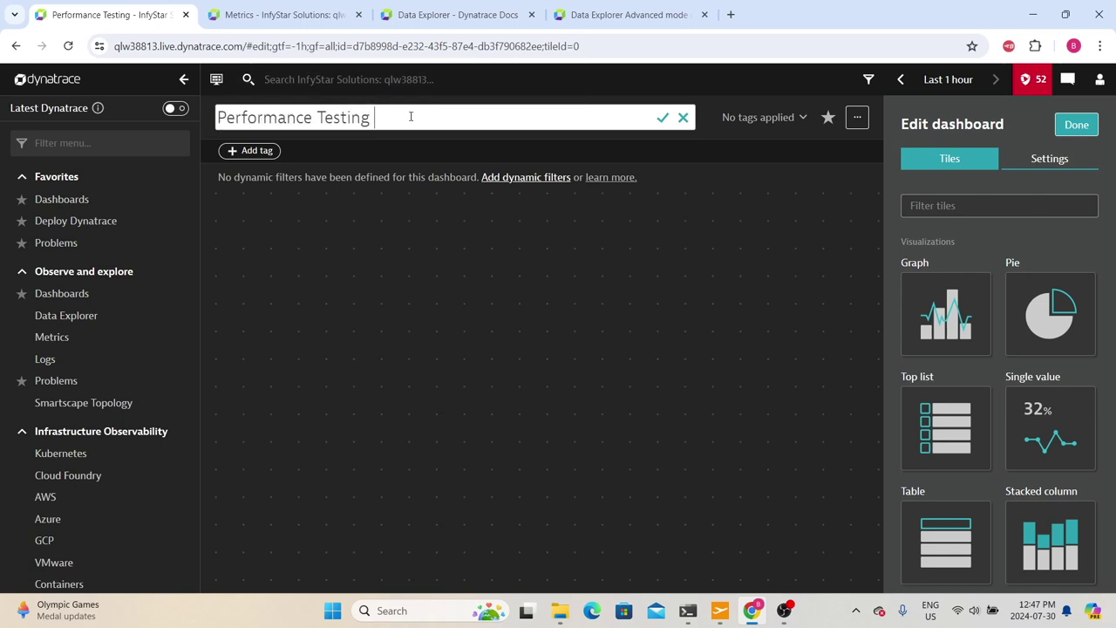
pyautogui.write('ation')
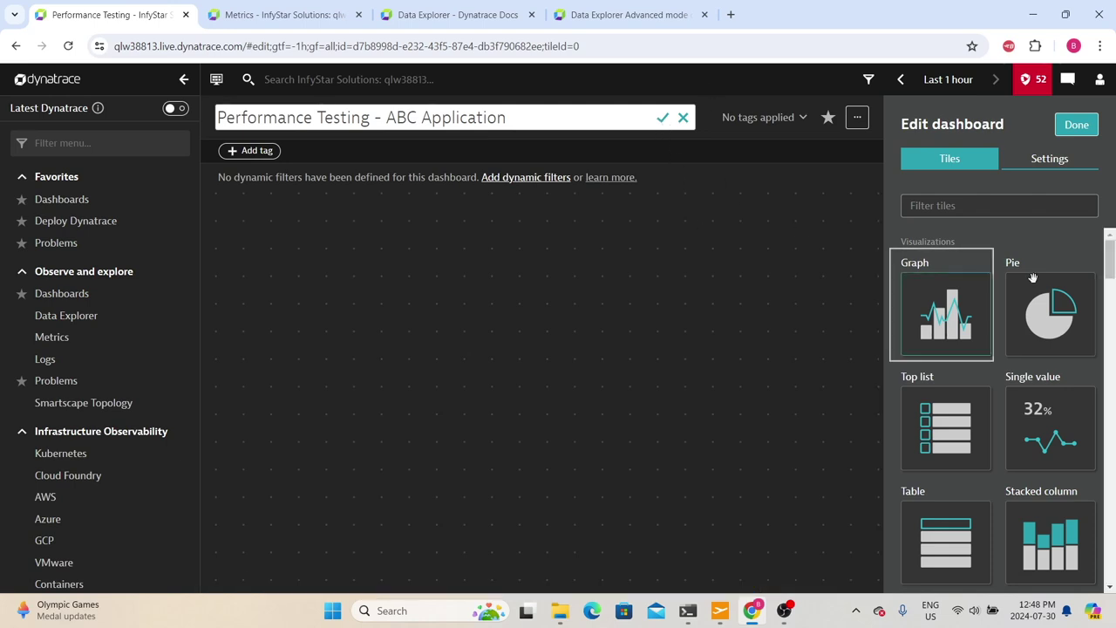
pyautogui.click(664, 118)
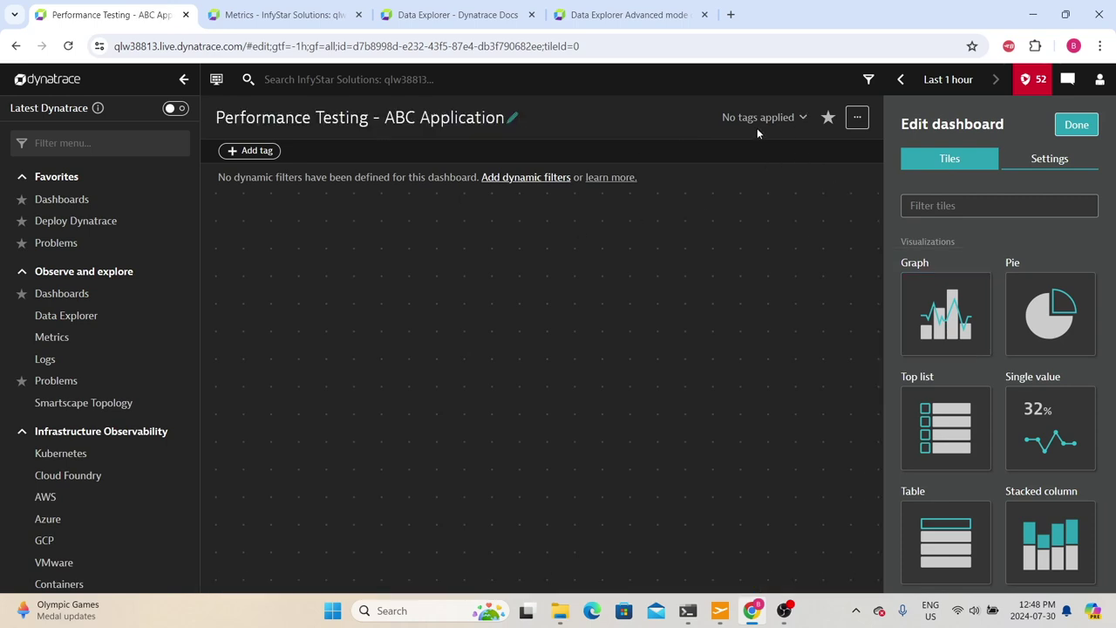
pyautogui.click(829, 119)
# Enable sharing for the dashboard to expose its share link, and turn sharing off again
pyautogui.click(858, 118)
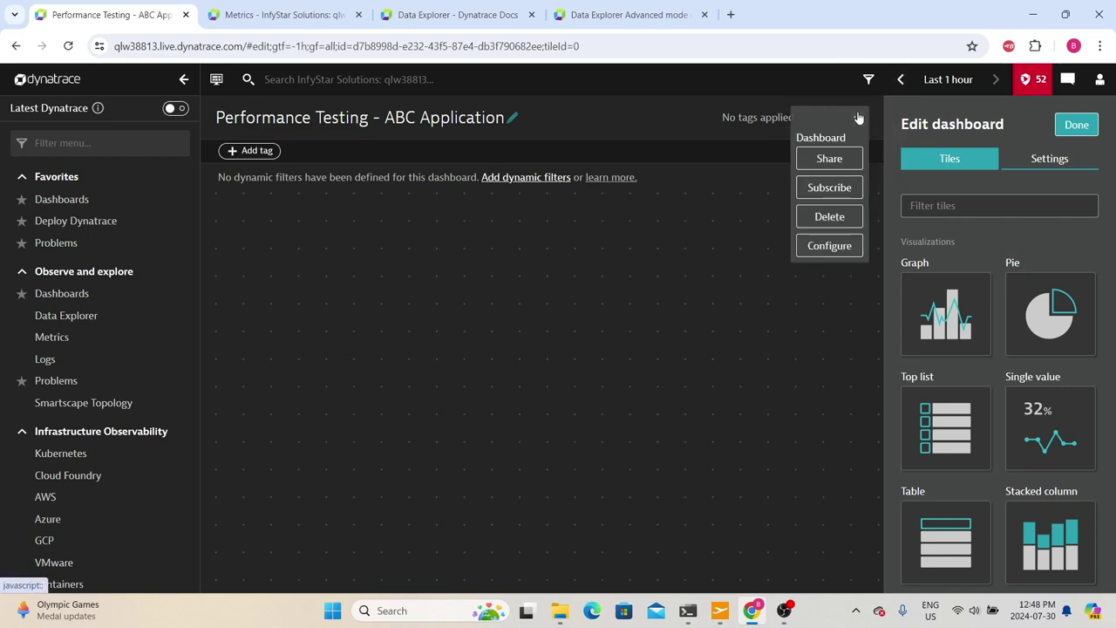
pyautogui.click(829, 159)
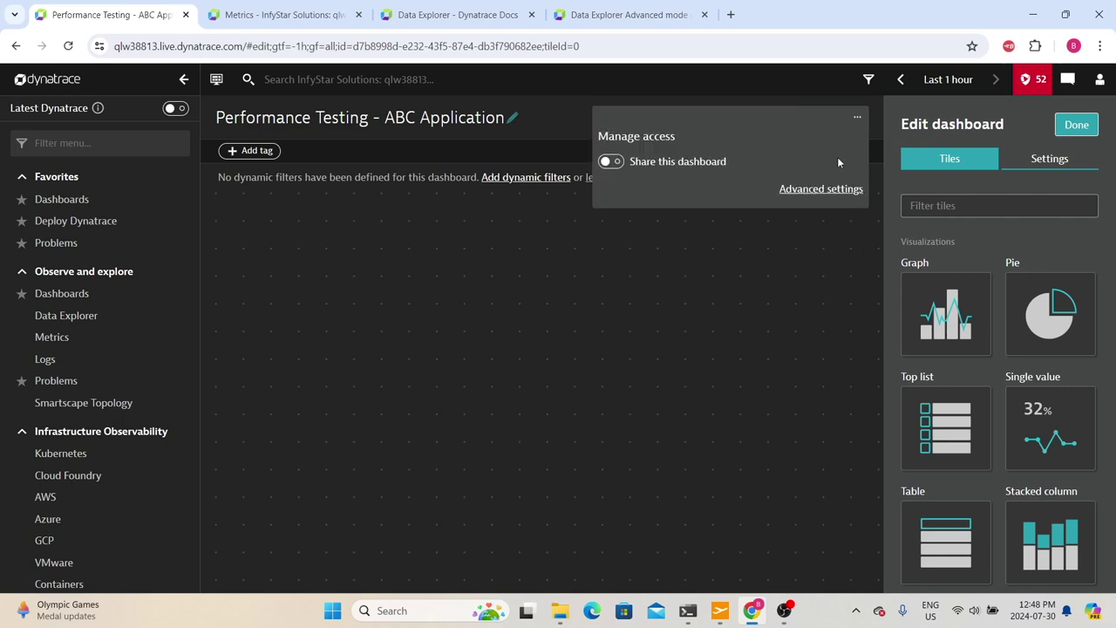
pyautogui.click(613, 161)
pyautogui.click(628, 192)
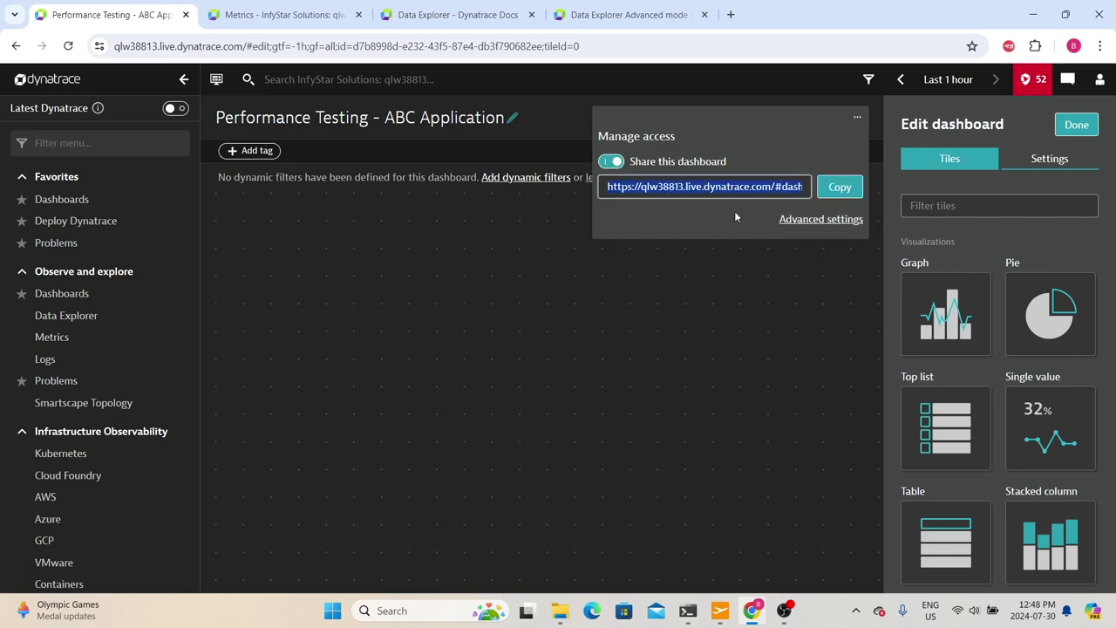
pyautogui.click(610, 161)
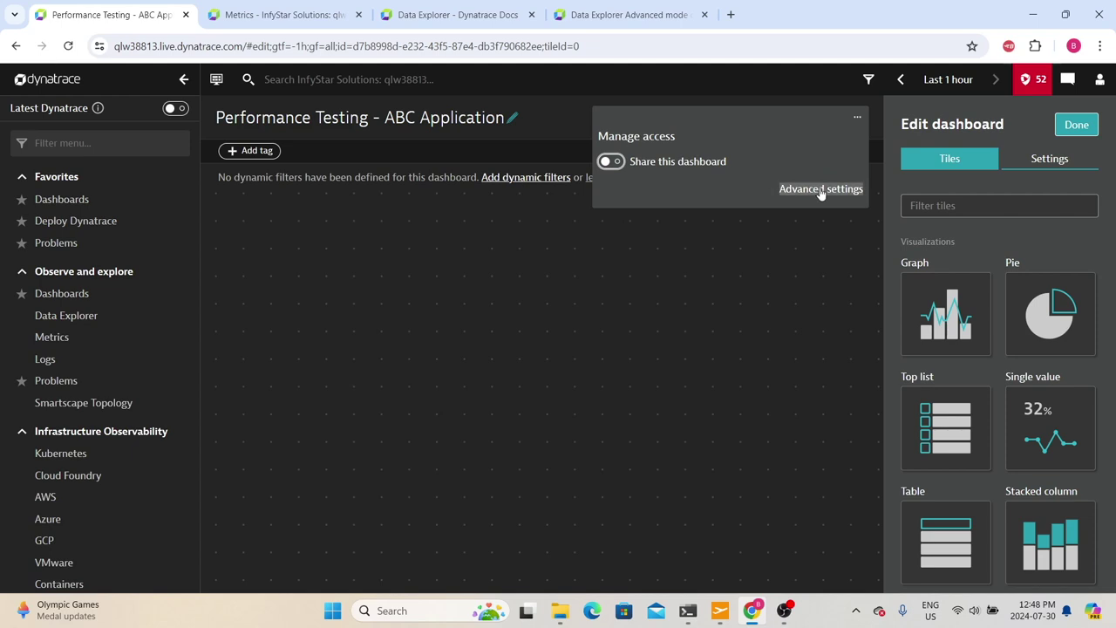
# Review the dashboard's Subscribe to reports options without enabling scheduled reports
pyautogui.click(857, 116)
pyautogui.click(857, 116)
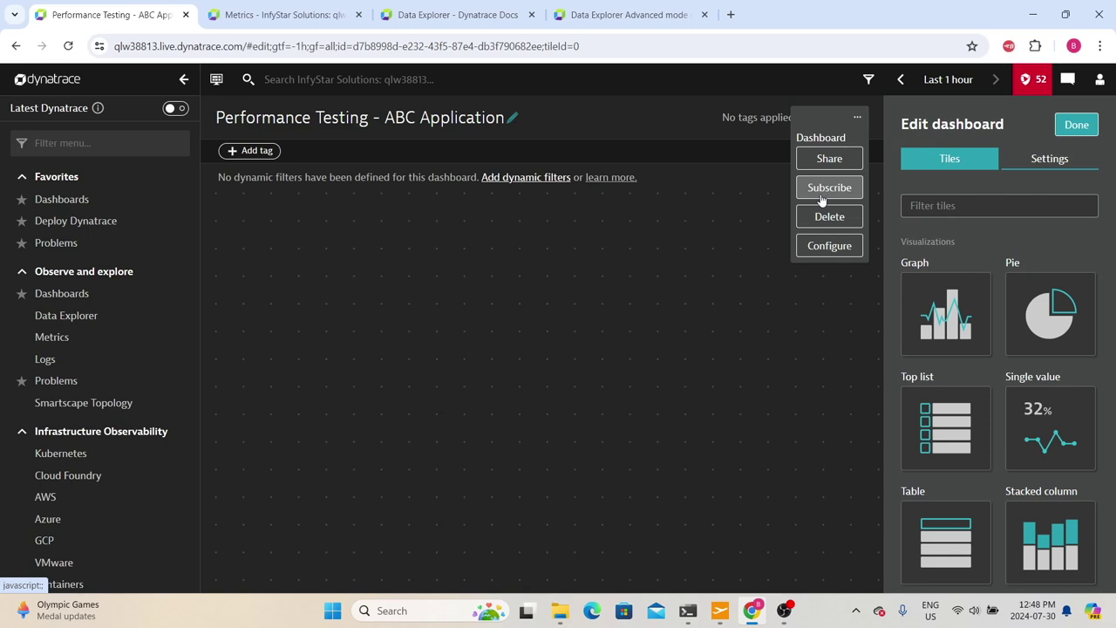
pyautogui.click(821, 200)
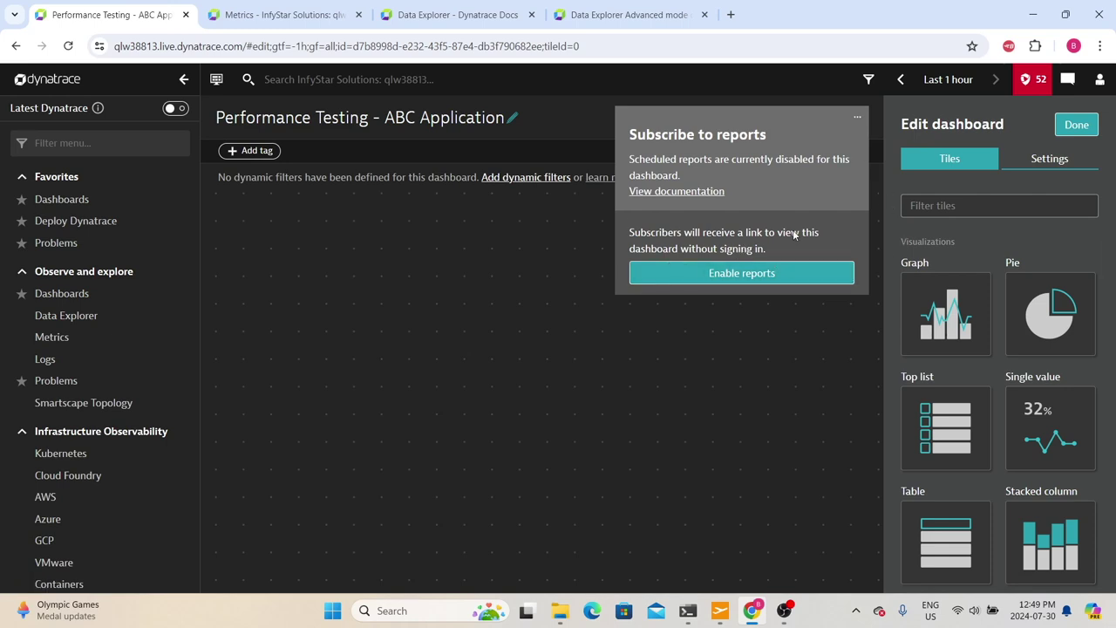
pyautogui.click(857, 116)
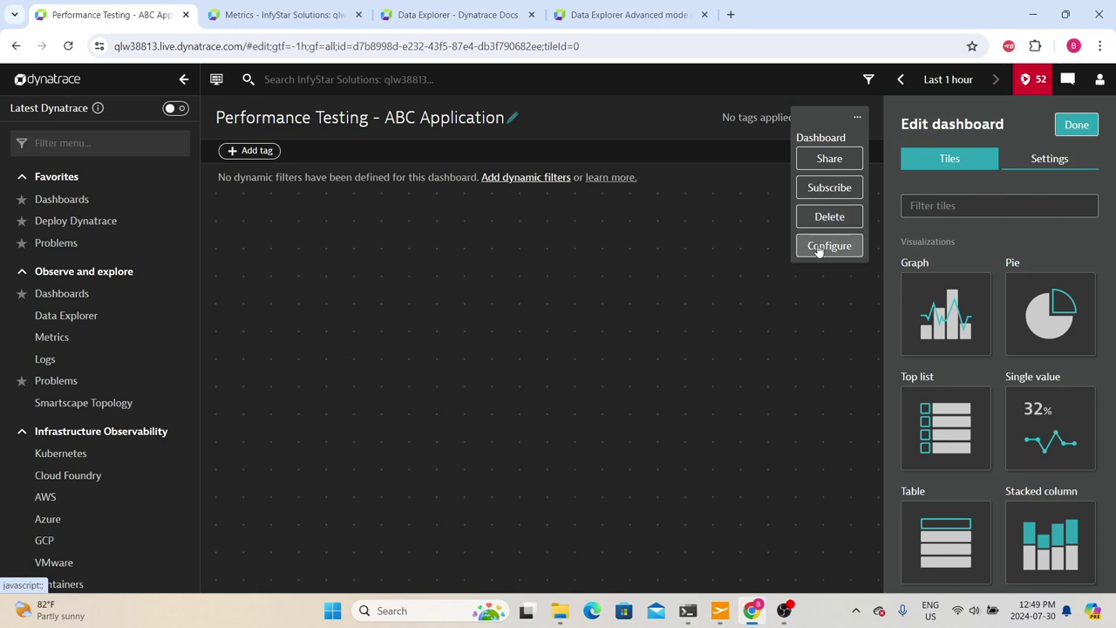
# Open the dashboard's general settings and try the default management zone and Enable reports options, turning each off again
pyautogui.click(820, 248)
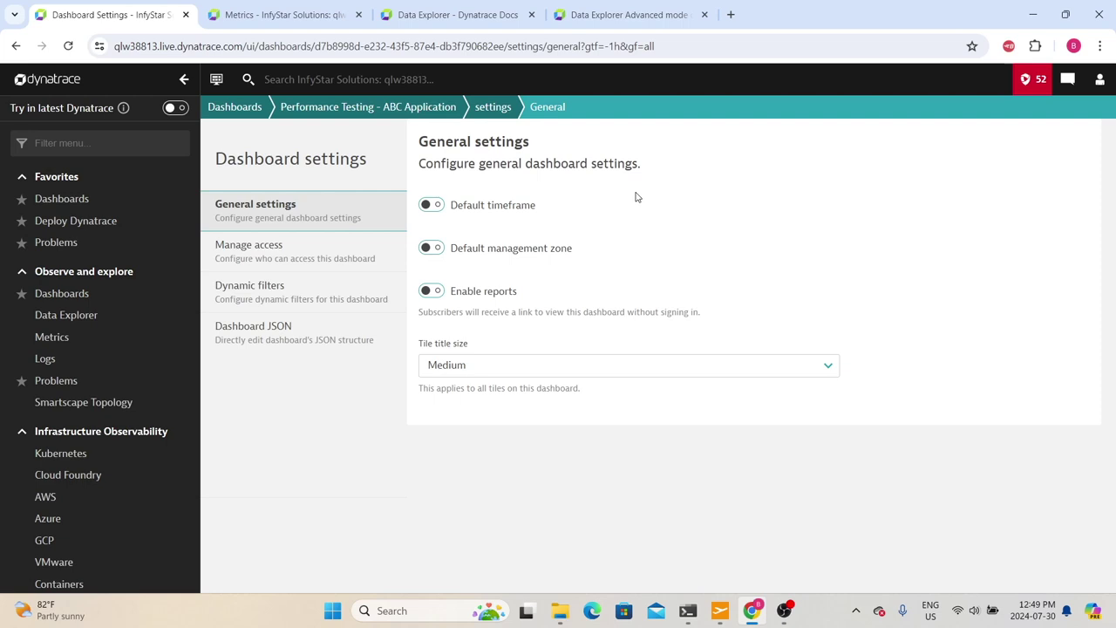
pyautogui.click(545, 253)
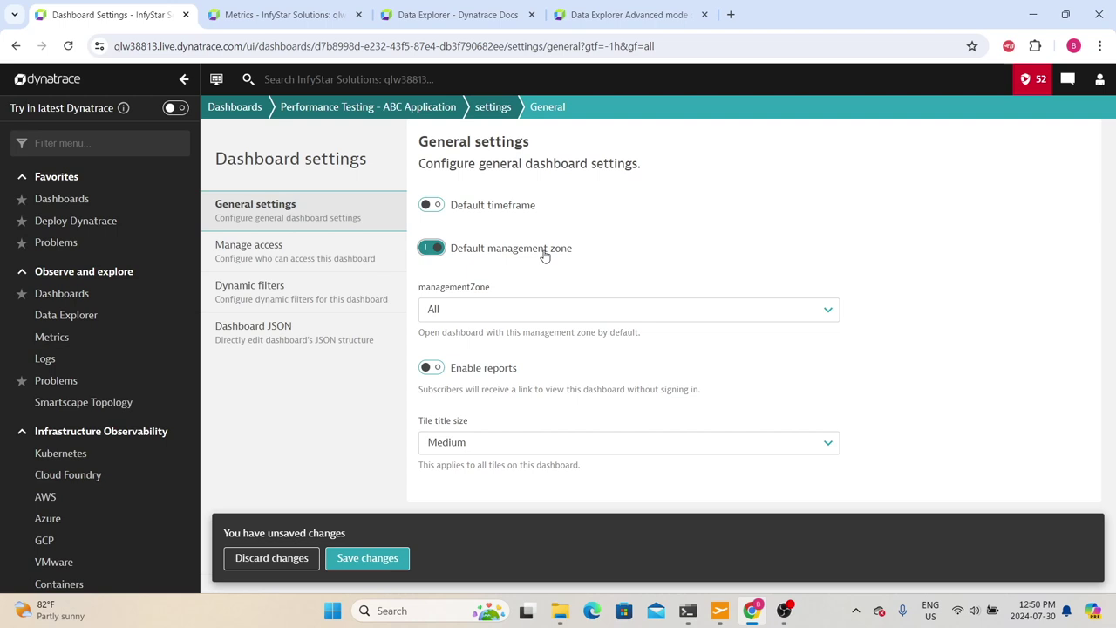
pyautogui.click(545, 253)
pyautogui.click(439, 293)
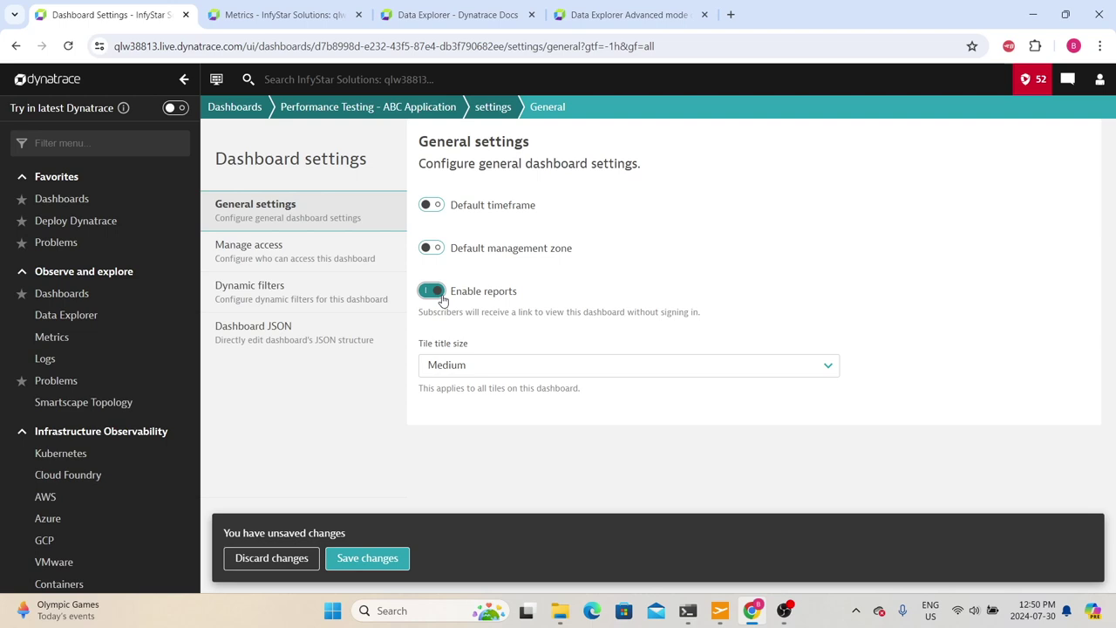
pyautogui.click(439, 293)
# In the access settings, try sharing the dashboard to view its permission options, turn sharing off again, and discard the changes
pyautogui.click(321, 253)
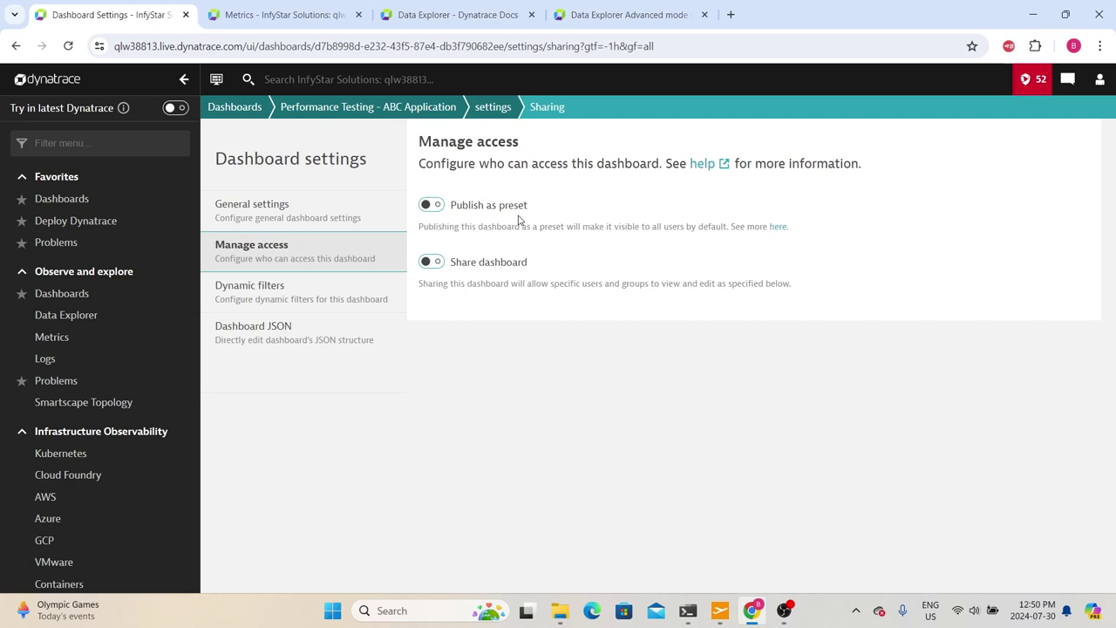
pyautogui.click(435, 263)
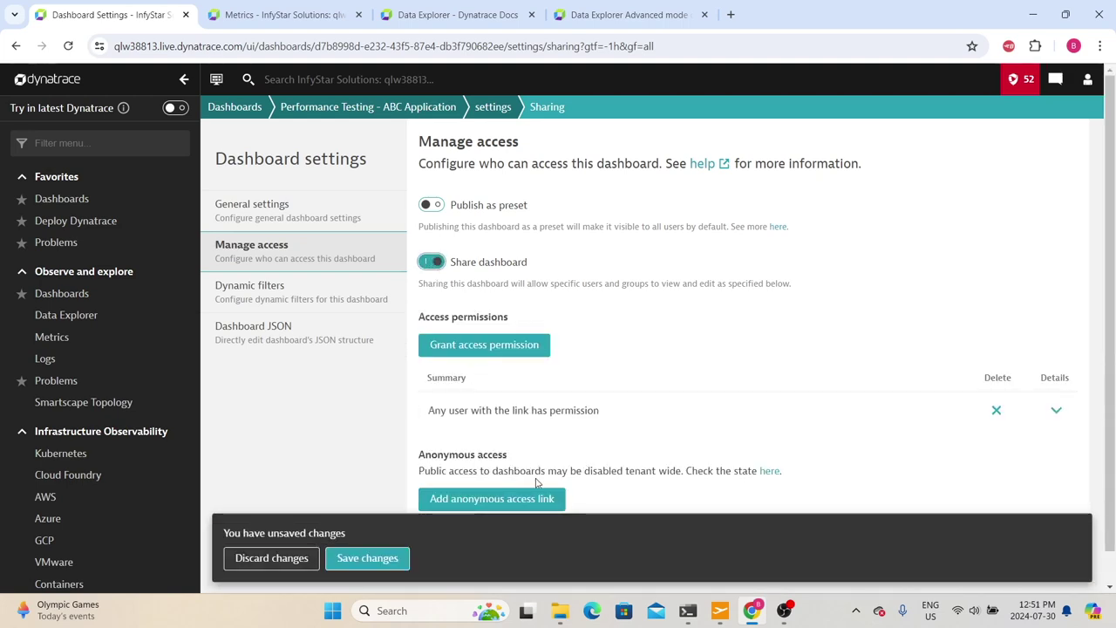
pyautogui.click(434, 263)
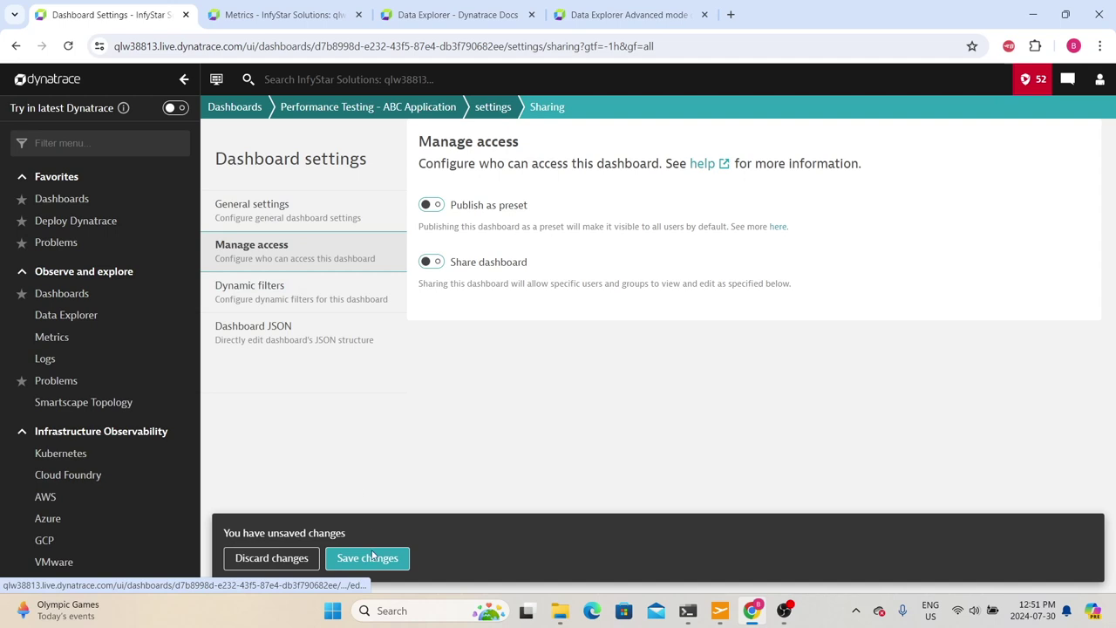
pyautogui.click(296, 562)
# Review the dashboard's dynamic filter settings and examine its JSON structure, including the tiles entry
pyautogui.click(309, 294)
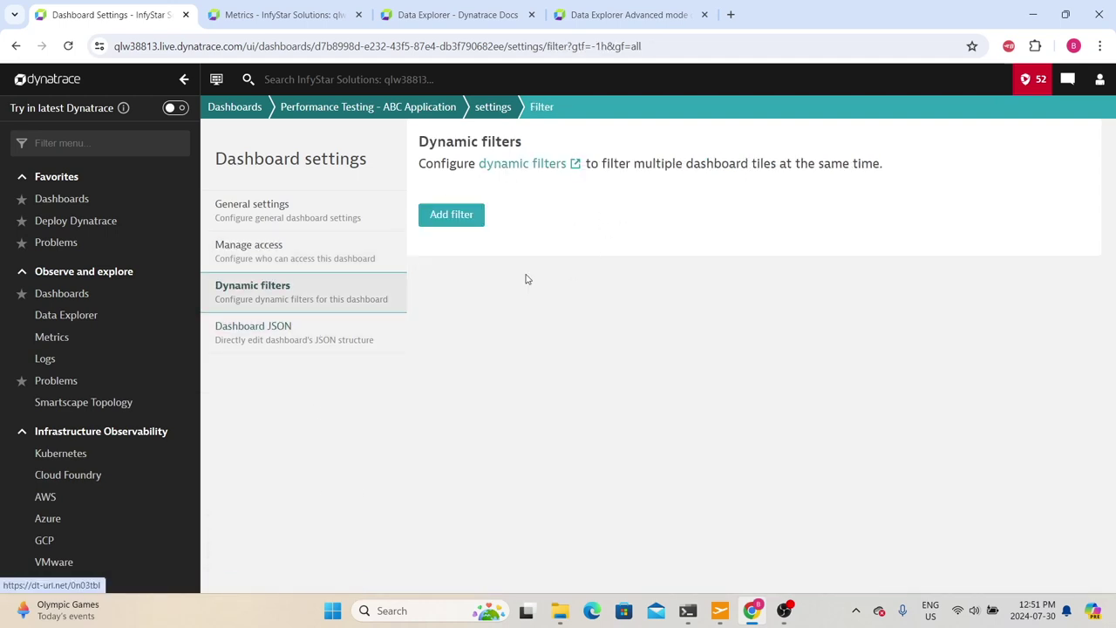
pyautogui.click(278, 339)
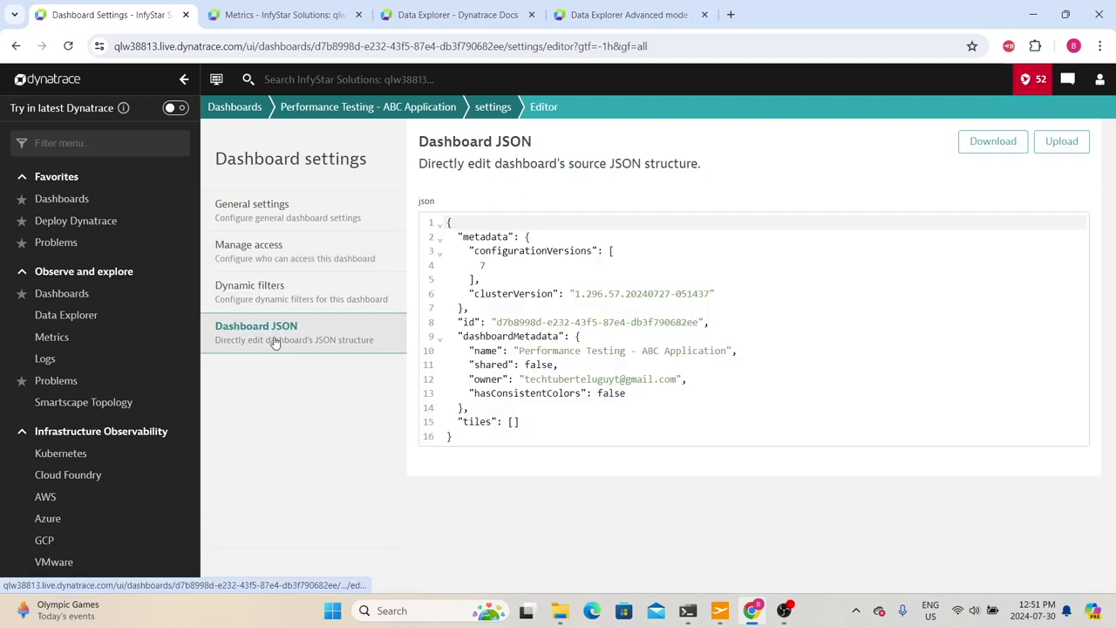
pyautogui.click(493, 436)
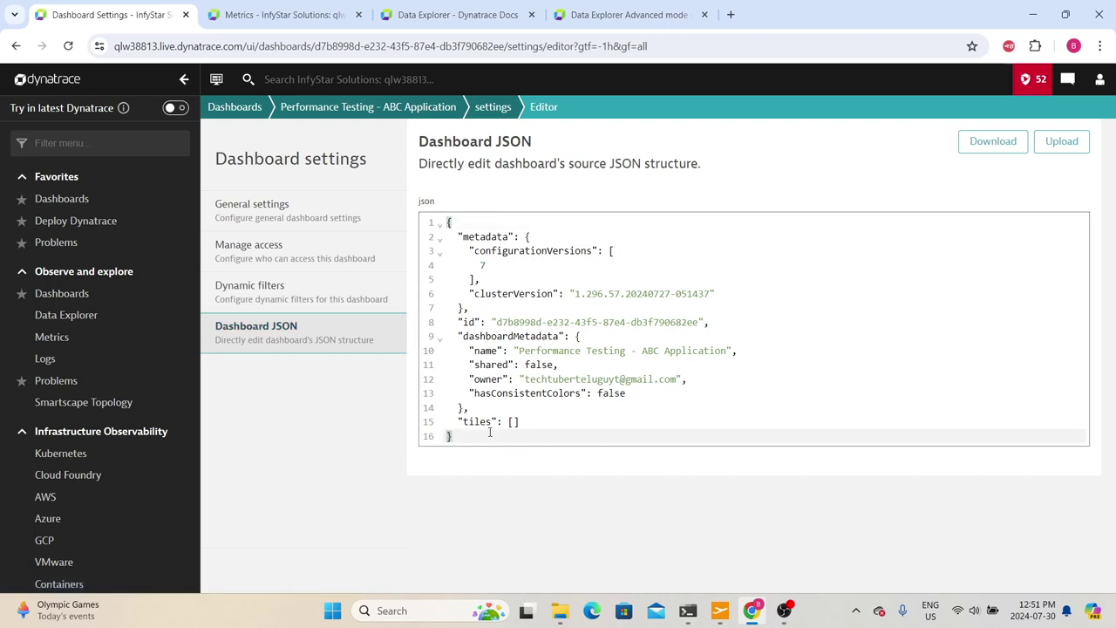
pyautogui.moveTo(468, 422)
pyautogui.mouseDown()
pyautogui.moveTo(520, 422)
pyautogui.moveTo(453, 413)
pyautogui.mouseUp()
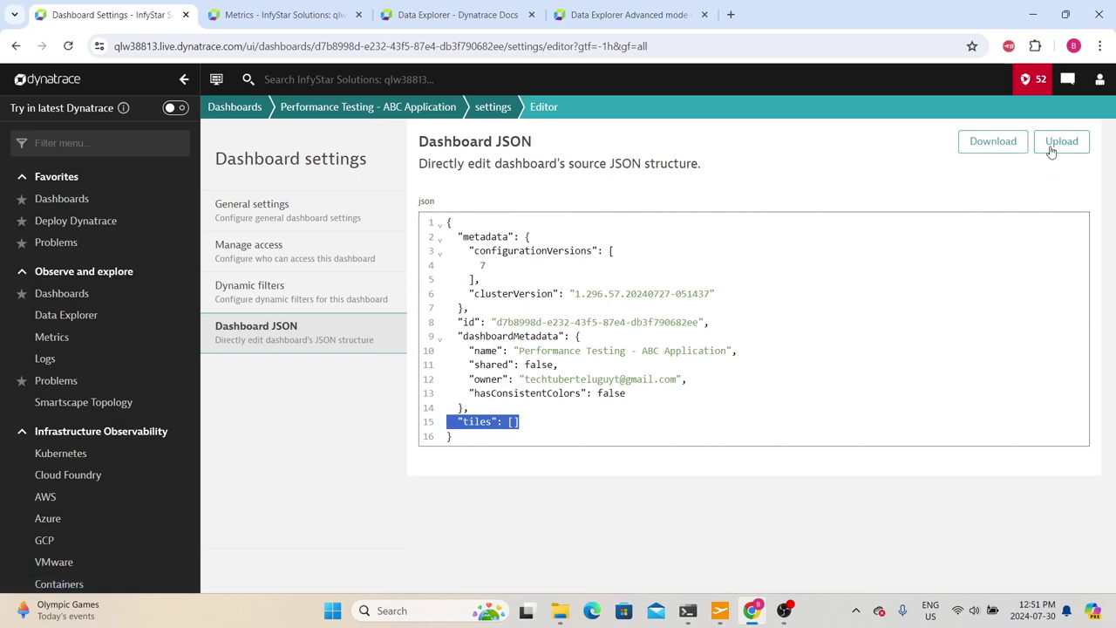
# Return to the dashboard in edit mode and examine the available tiles and the dashboard's default filter, report and format settings
pyautogui.click(411, 111)
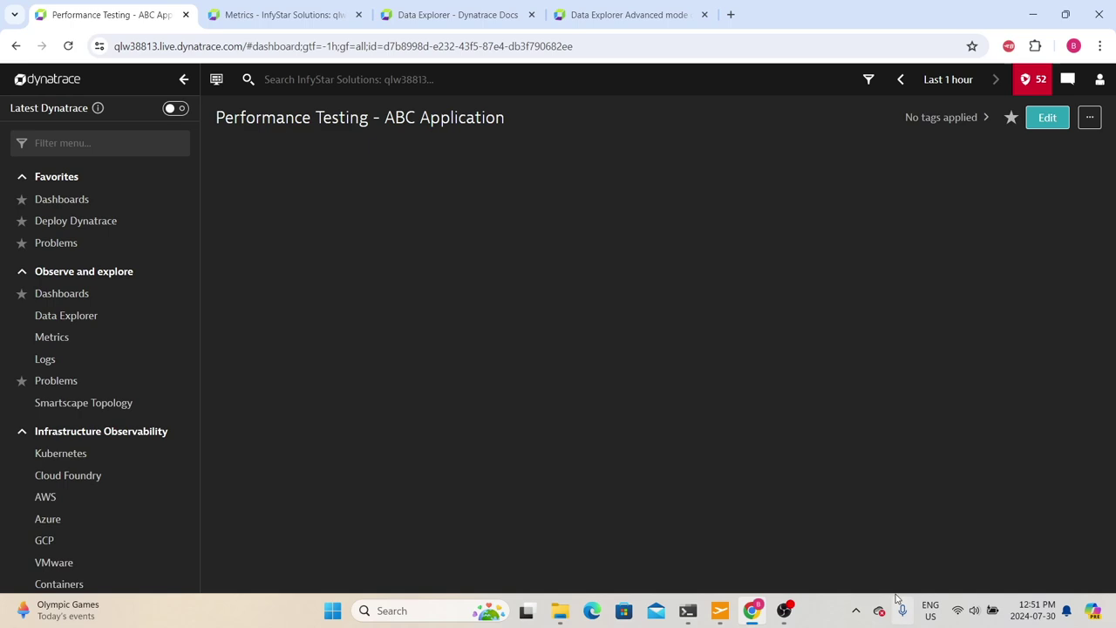
pyautogui.click(1047, 117)
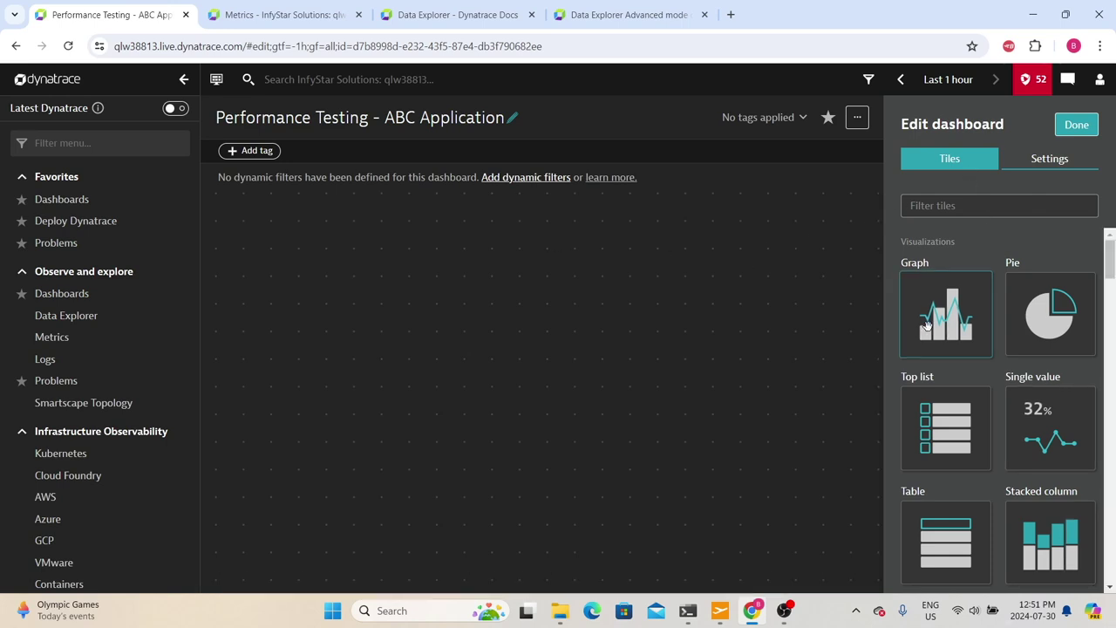
pyautogui.scroll(-10, 932, 349)
pyautogui.scroll(5, 939, 397)
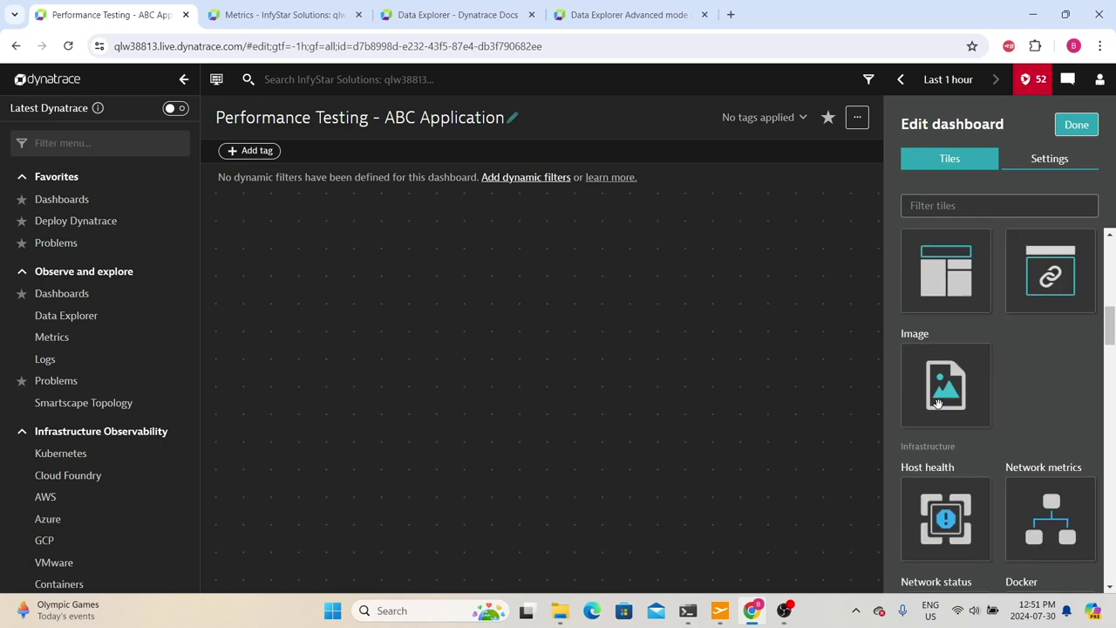
pyautogui.scroll(5, 939, 403)
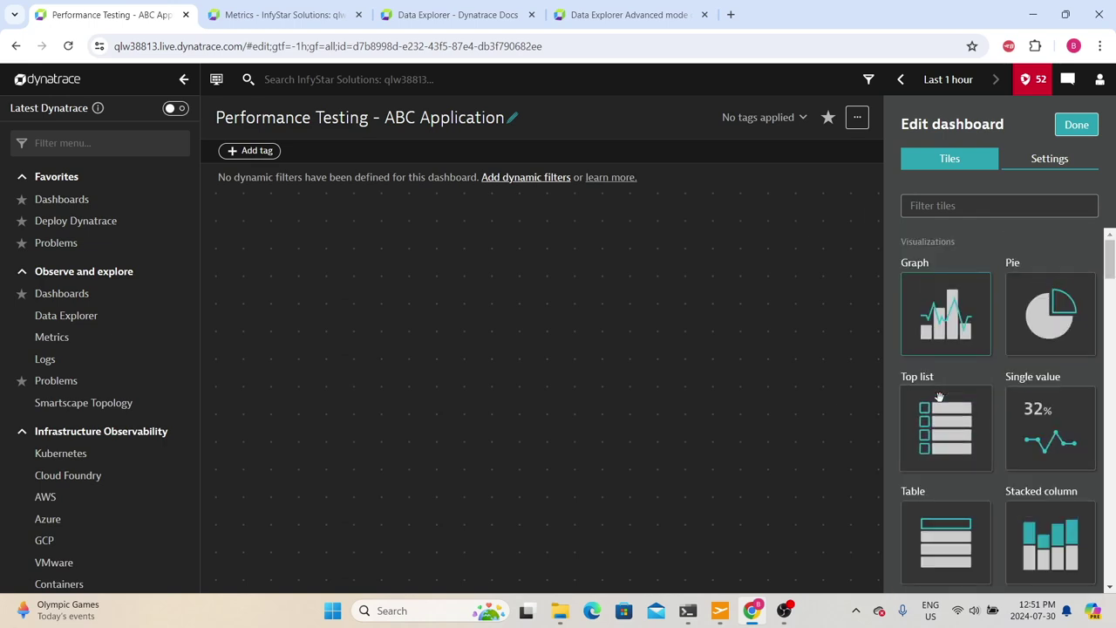
pyautogui.click(979, 199)
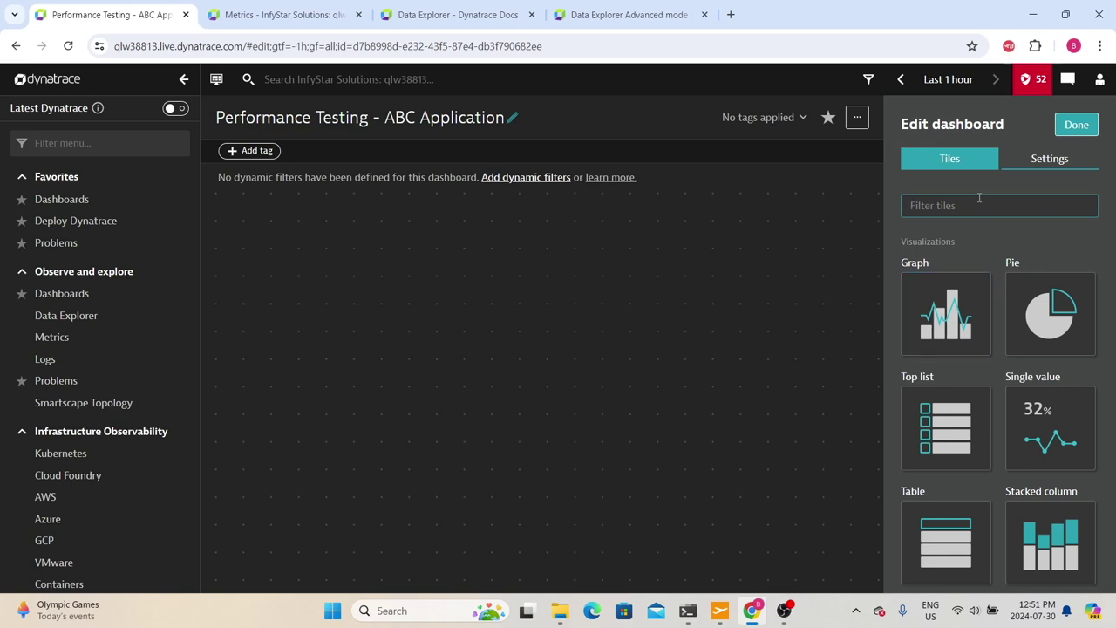
pyautogui.click(1046, 158)
pyautogui.scroll(-1, 991, 250)
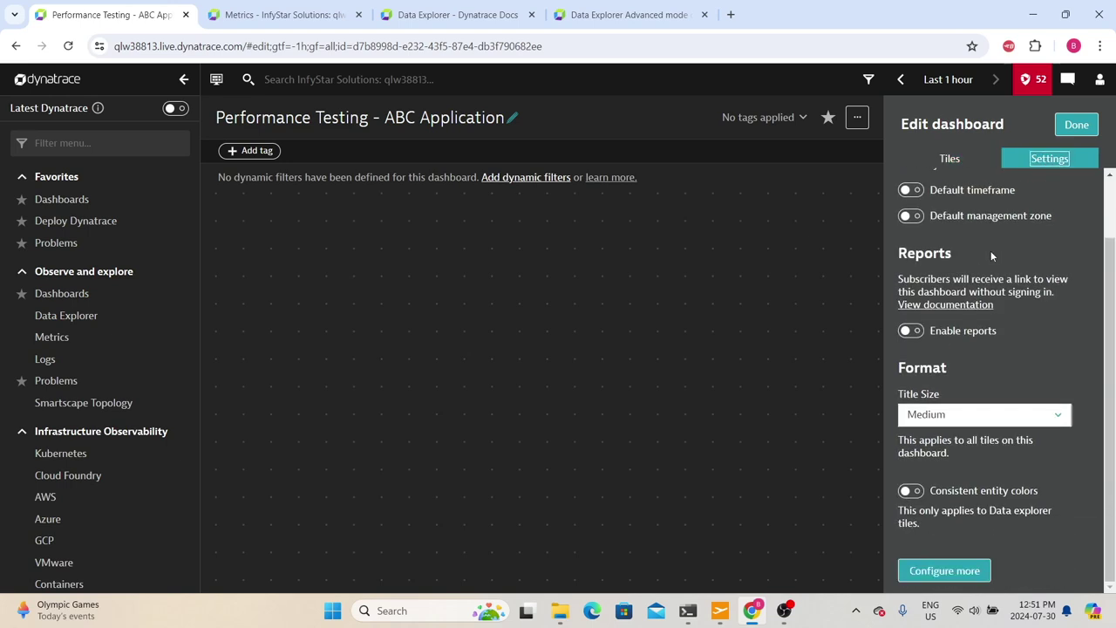
pyautogui.scroll(1, 990, 254)
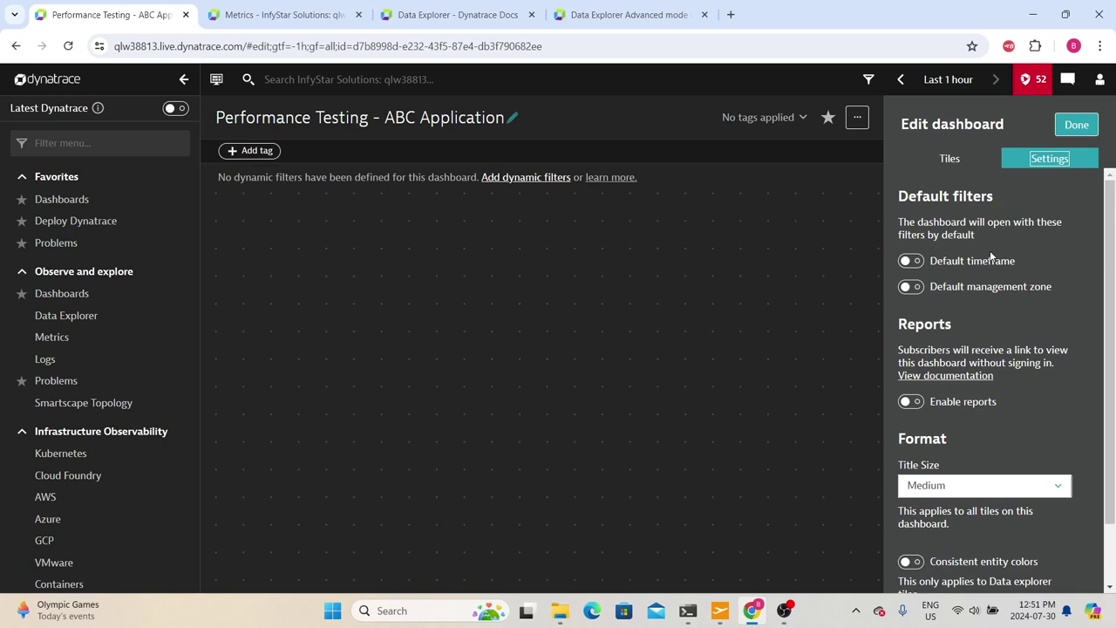
pyautogui.click(951, 160)
pyautogui.scroll(1, 922, 361)
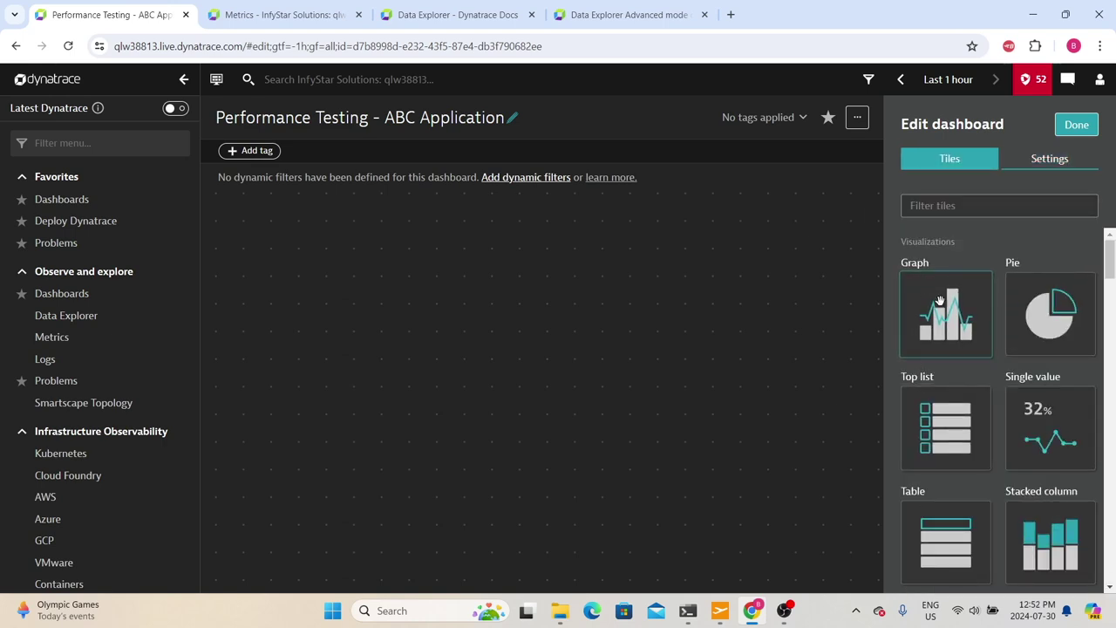
# Add an infrastructure Host health tile in the dashboard's upper-left corner and shrink it slightly
pyautogui.scroll(-4, 920, 296)
pyautogui.scroll(-3, 924, 319)
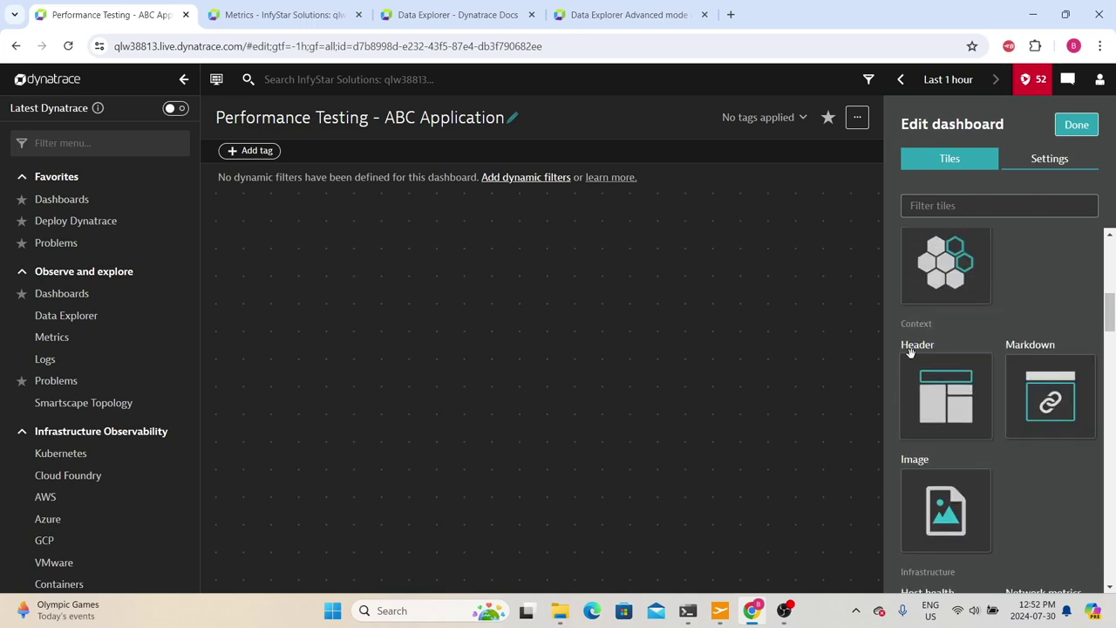
pyautogui.scroll(-3, 925, 324)
pyautogui.scroll(-5, 959, 348)
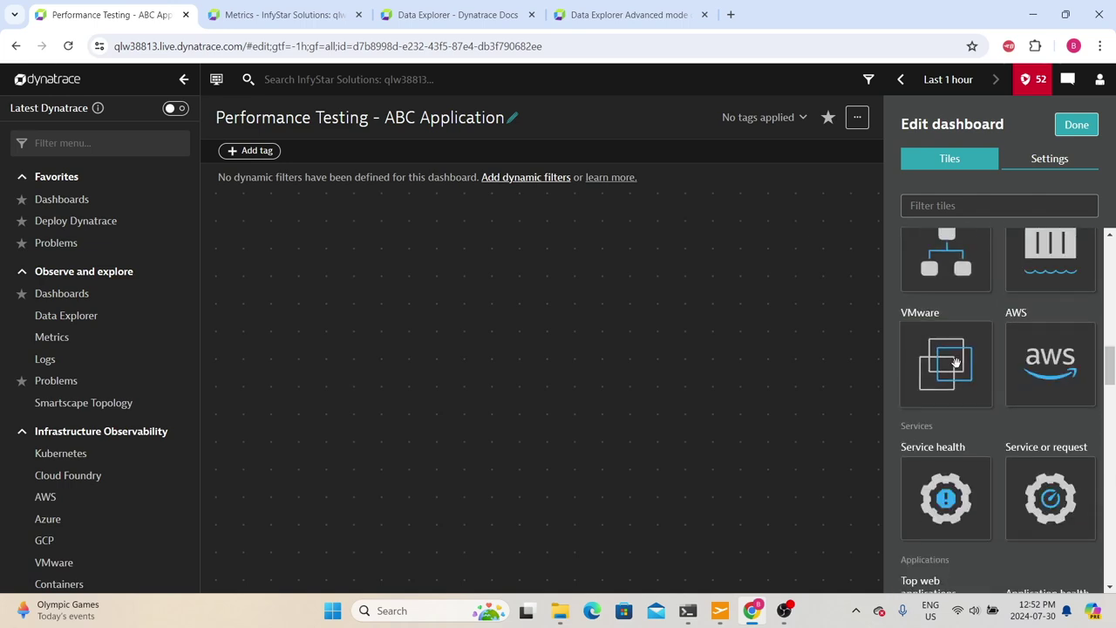
pyautogui.scroll(-6, 929, 441)
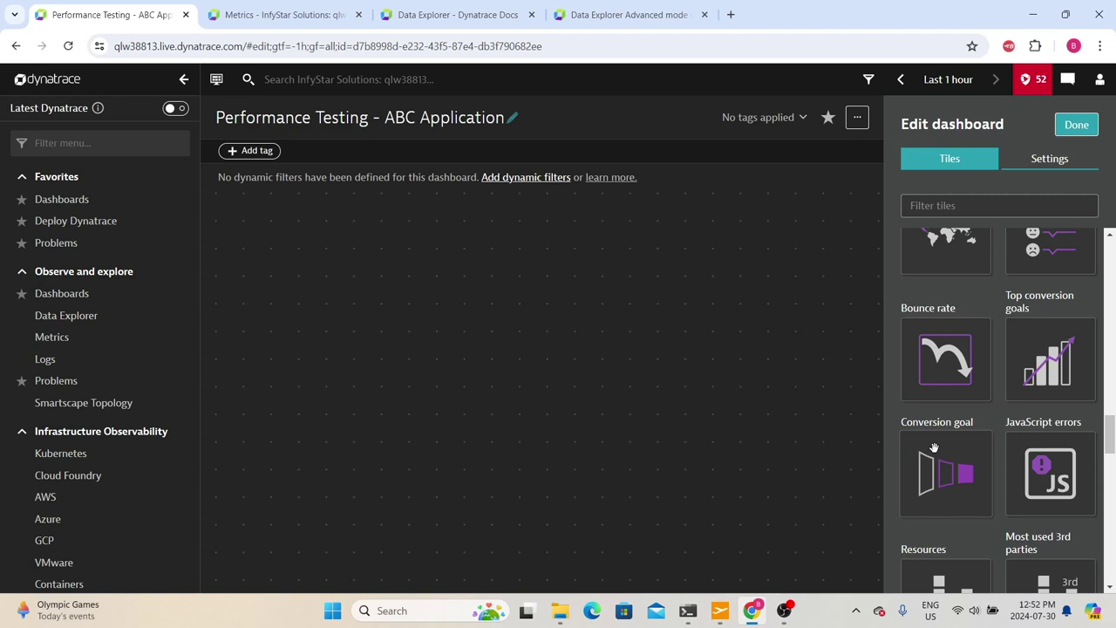
pyautogui.scroll(10, 938, 448)
pyautogui.scroll(3, 937, 448)
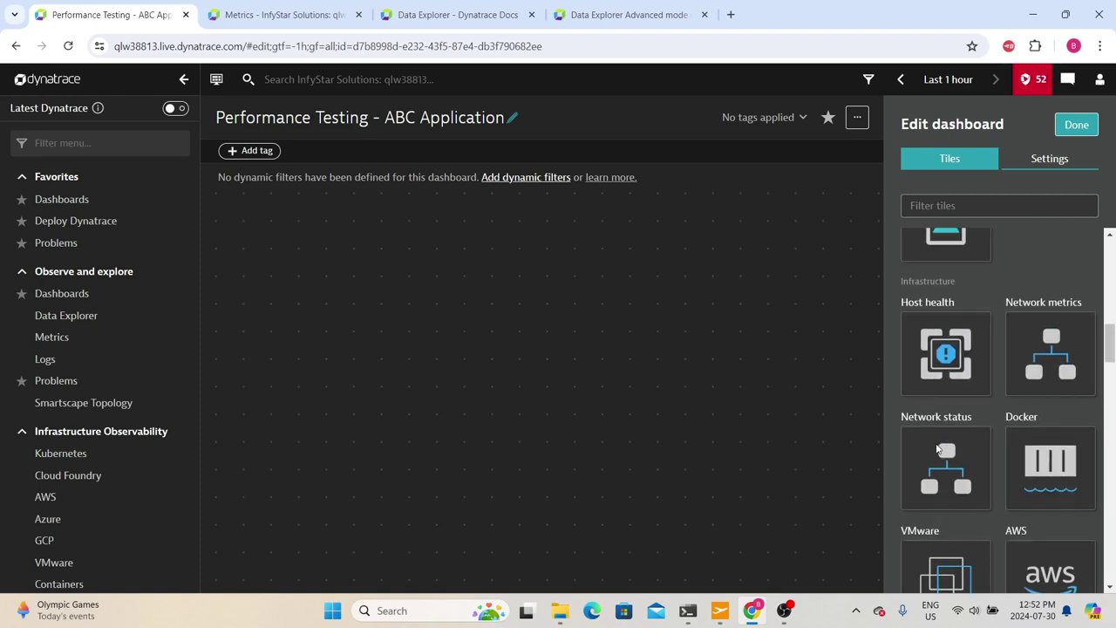
pyautogui.click(943, 352)
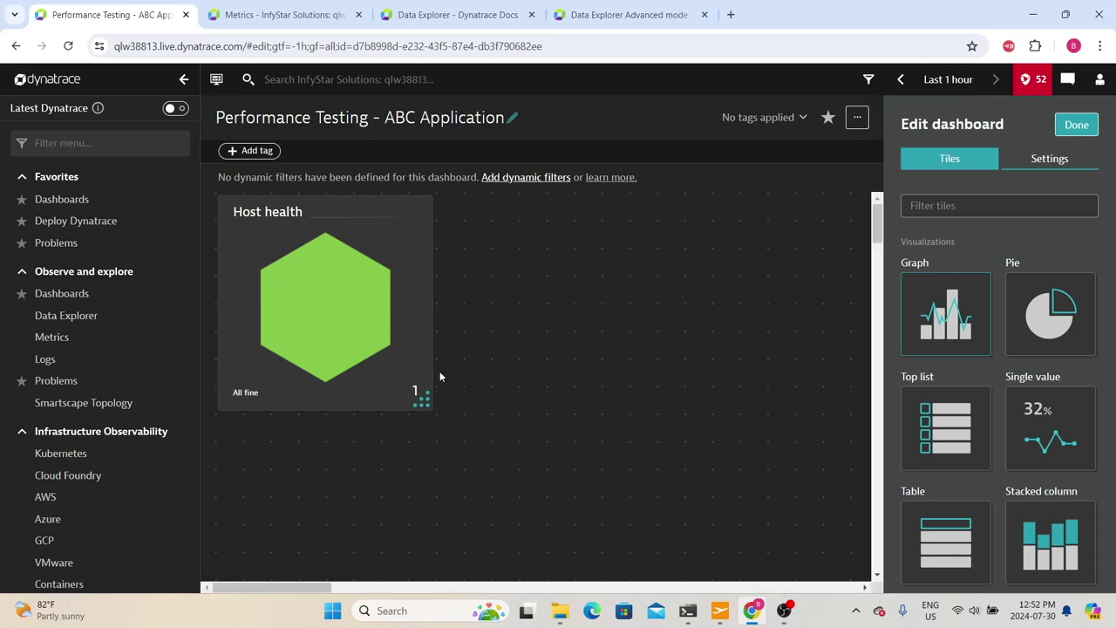
pyautogui.moveTo(425, 400)
pyautogui.mouseDown()
pyautogui.moveTo(387, 349)
pyautogui.moveTo(403, 366)
pyautogui.mouseUp()
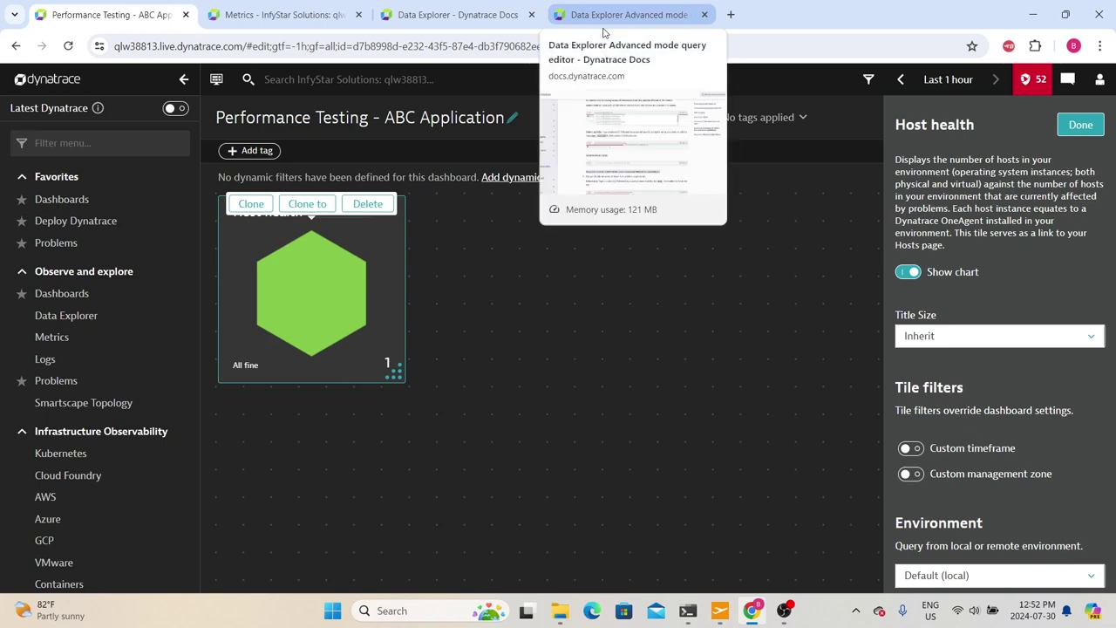
pyautogui.click(1080, 124)
# Add a Service health tile beside the Host health tile and reduce its height to match
pyautogui.scroll(-10, 932, 375)
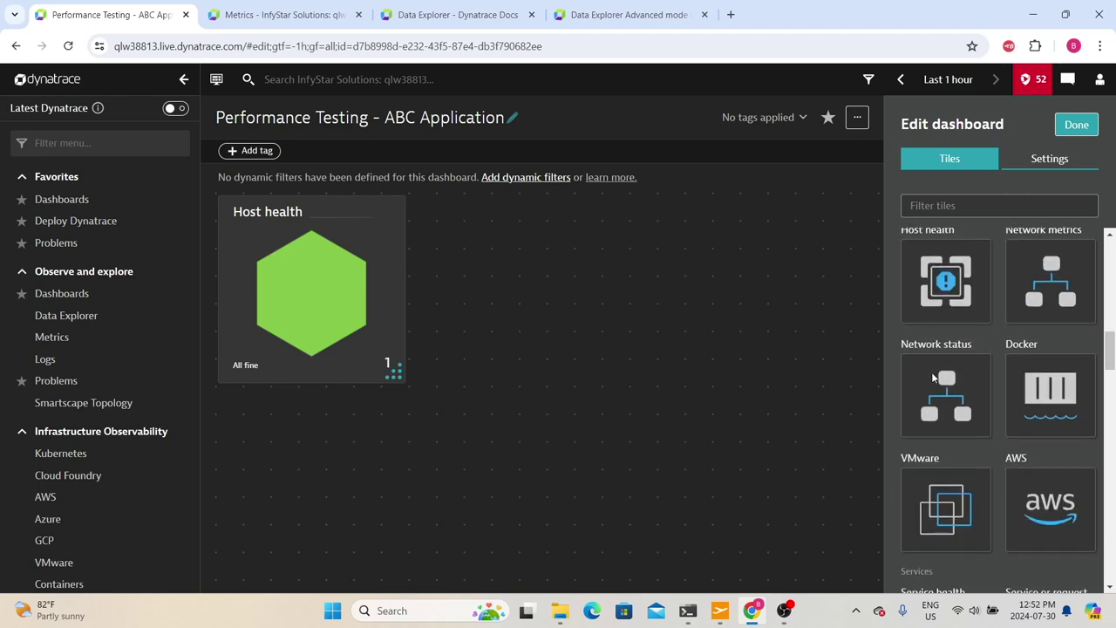
pyautogui.scroll(-4, 931, 372)
pyautogui.click(937, 362)
pyautogui.moveTo(615, 397)
pyautogui.mouseDown()
pyautogui.moveTo(602, 378)
pyautogui.moveTo(630, 374)
pyautogui.moveTo(605, 356)
pyautogui.moveTo(602, 367)
pyautogui.mouseUp()
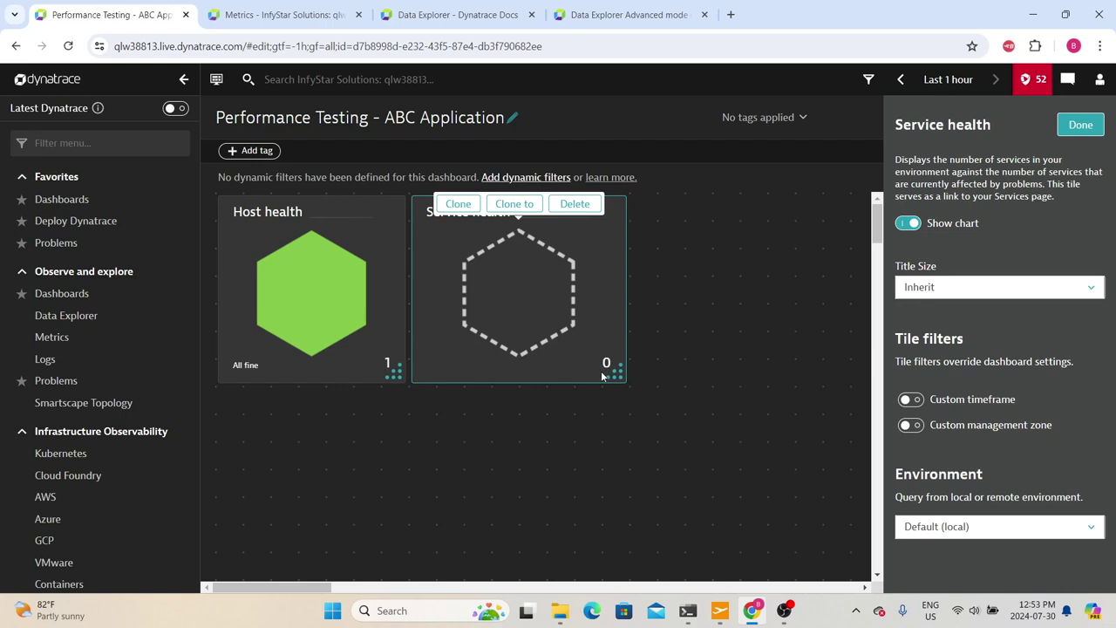
pyautogui.click(578, 425)
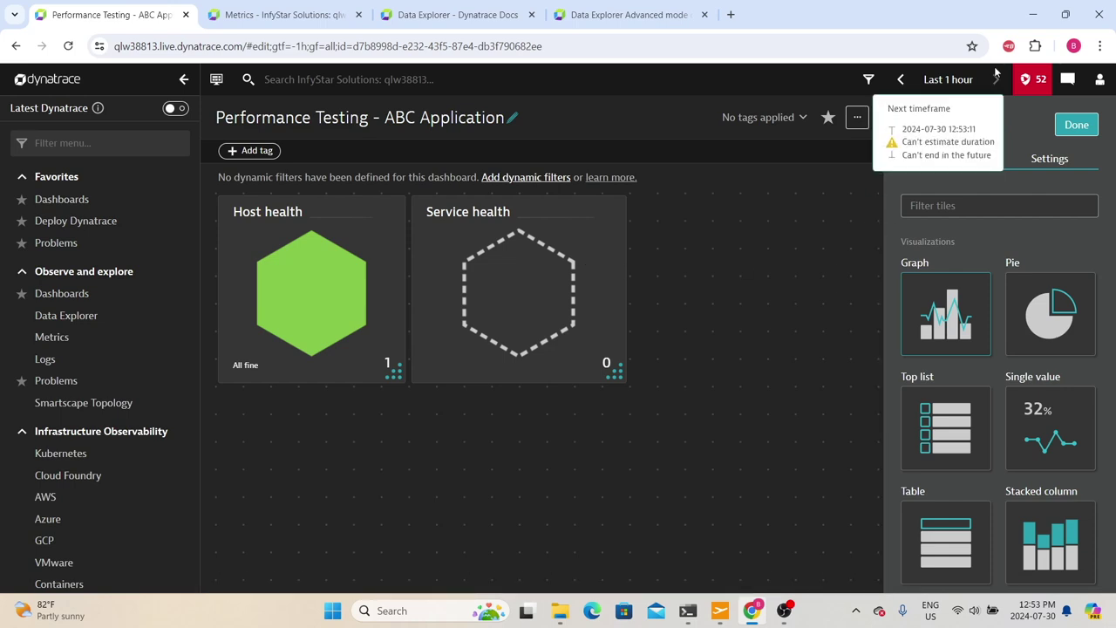
# Set the dashboard timeframe to Last 7 days
pyautogui.click(946, 79)
pyautogui.click(877, 393)
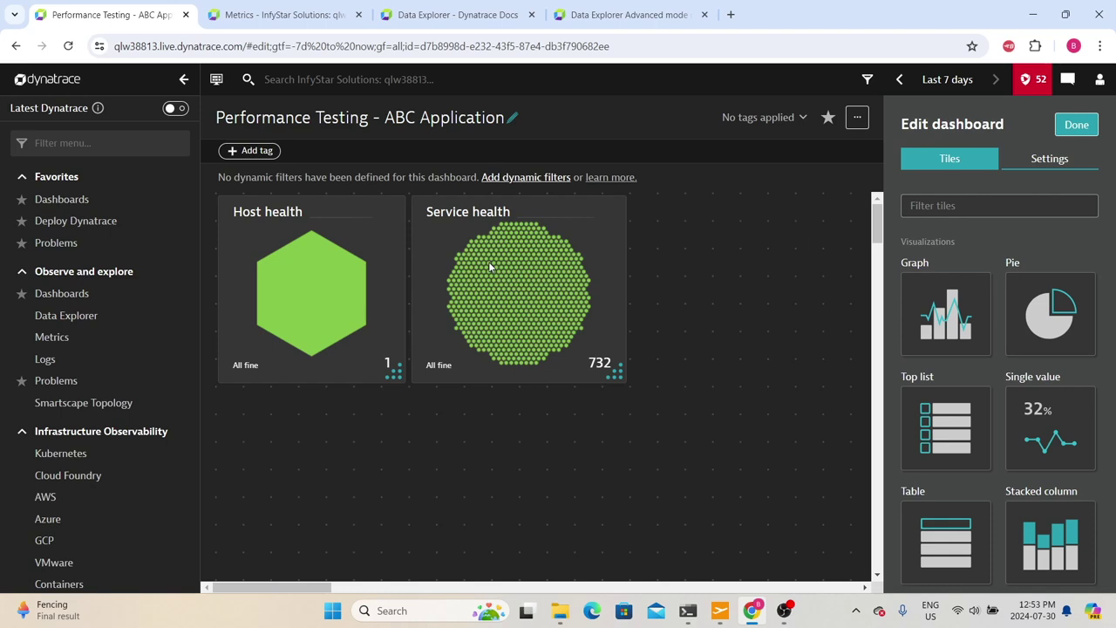
# Review the settings of the Host health and Service health tiles, including the Host health tile's title size options
pyautogui.click(337, 249)
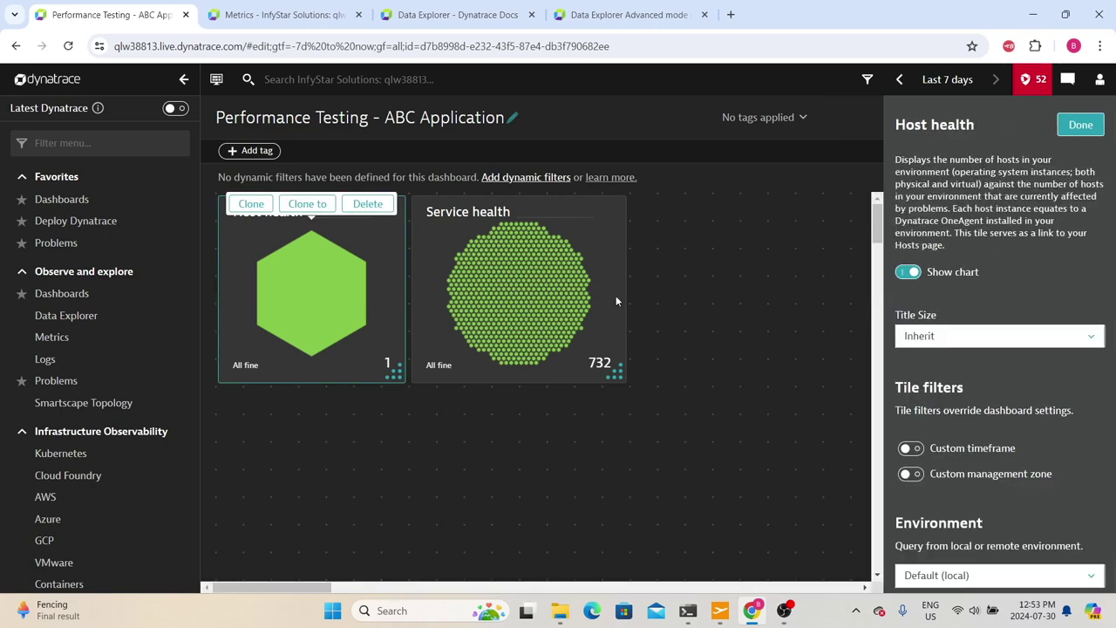
pyautogui.click(525, 287)
pyautogui.click(283, 322)
pyautogui.scroll(-2, 611, 292)
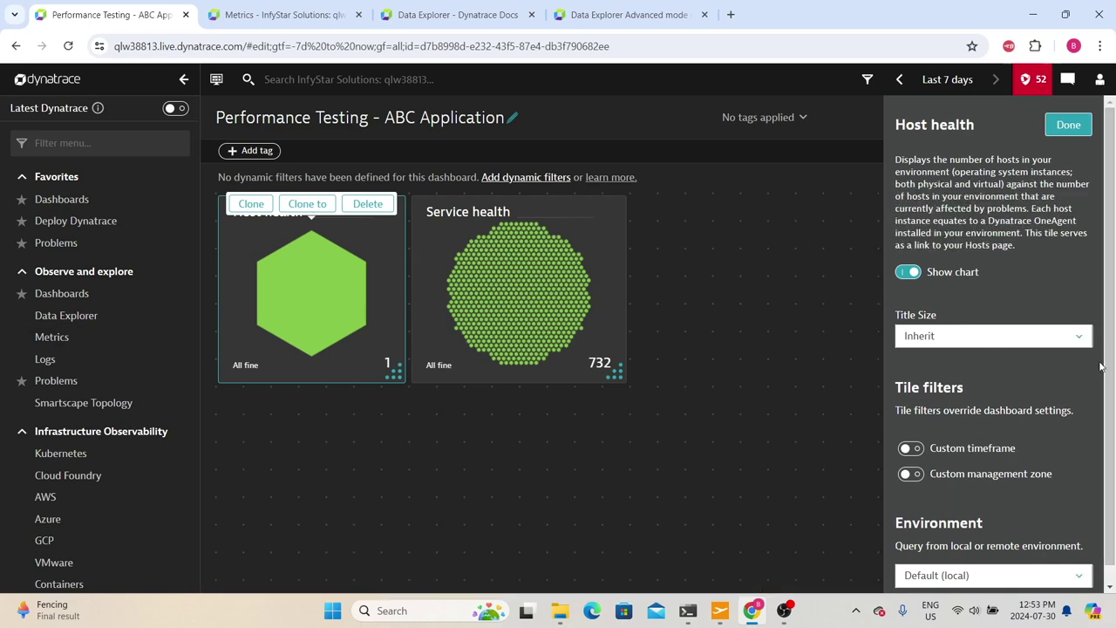
pyautogui.click(1080, 335)
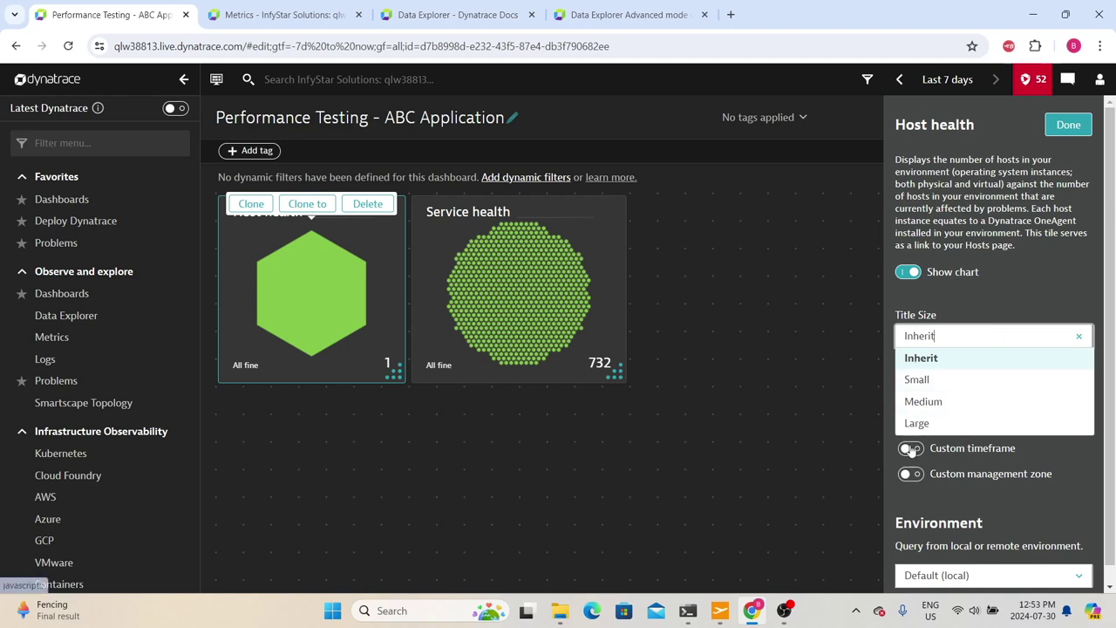
pyautogui.click(939, 315)
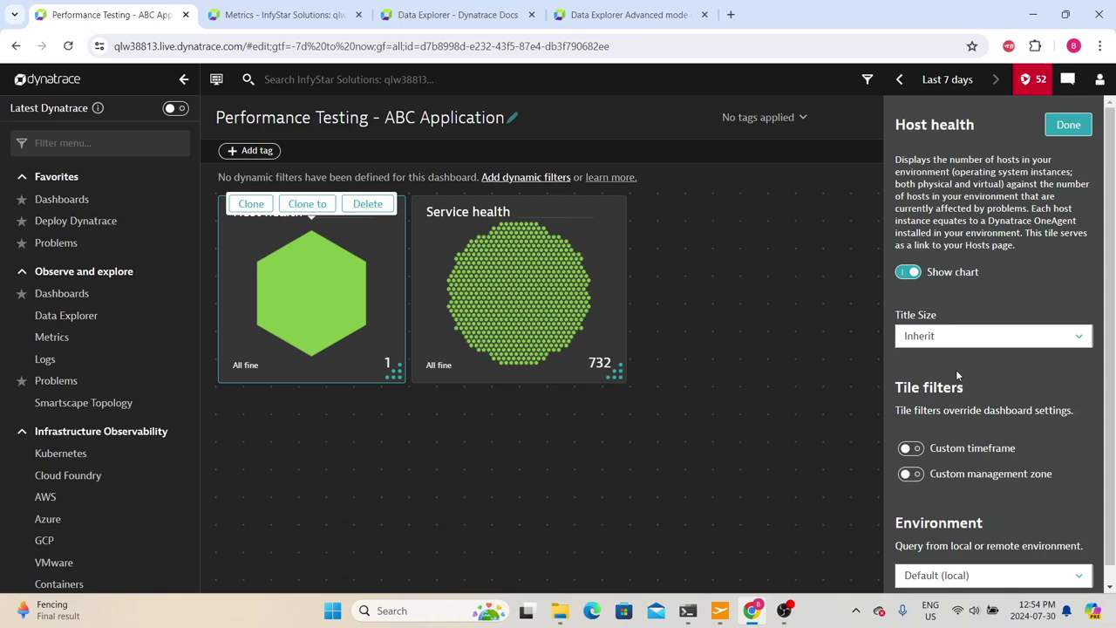
pyautogui.scroll(-1, 956, 370)
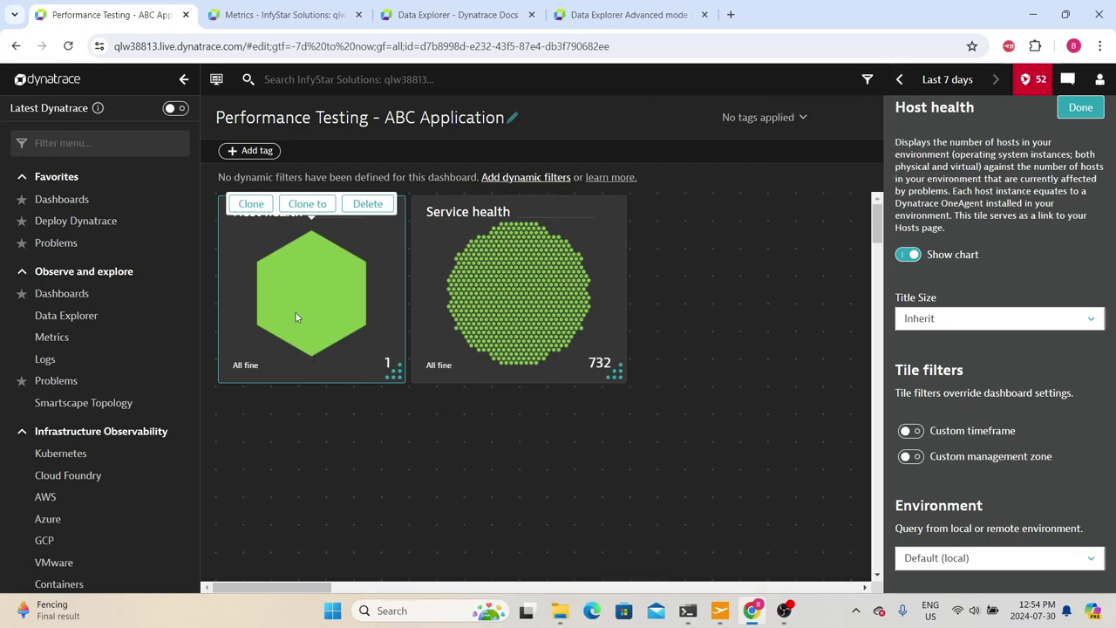
# Try out the custom timeframe and custom management zone filters on the Host health tile
pyautogui.click(911, 430)
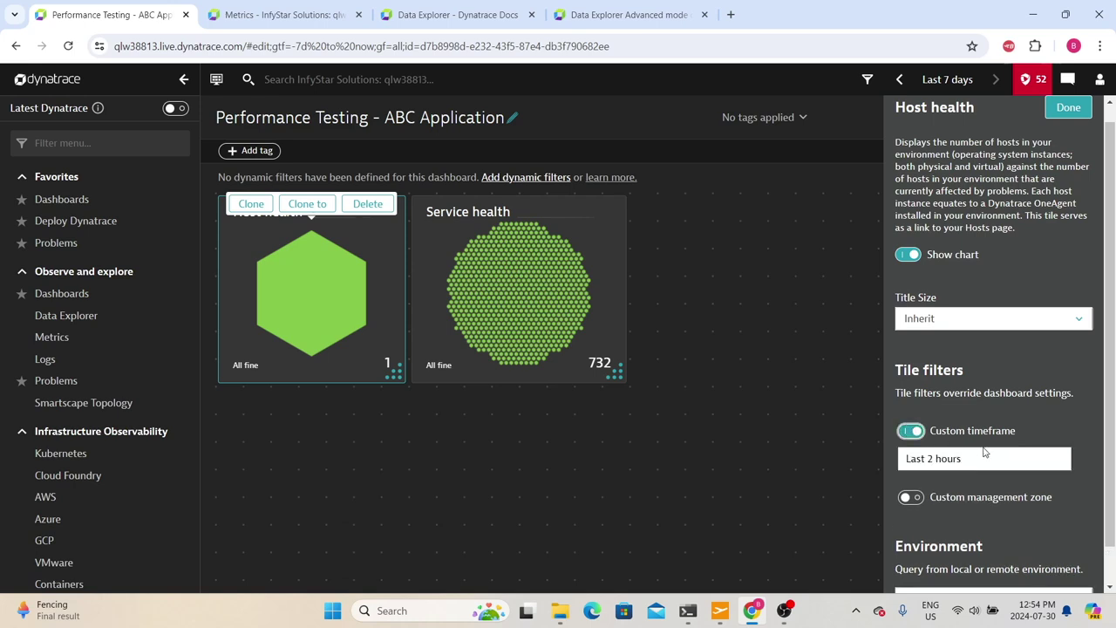
pyautogui.click(907, 430)
pyautogui.click(911, 457)
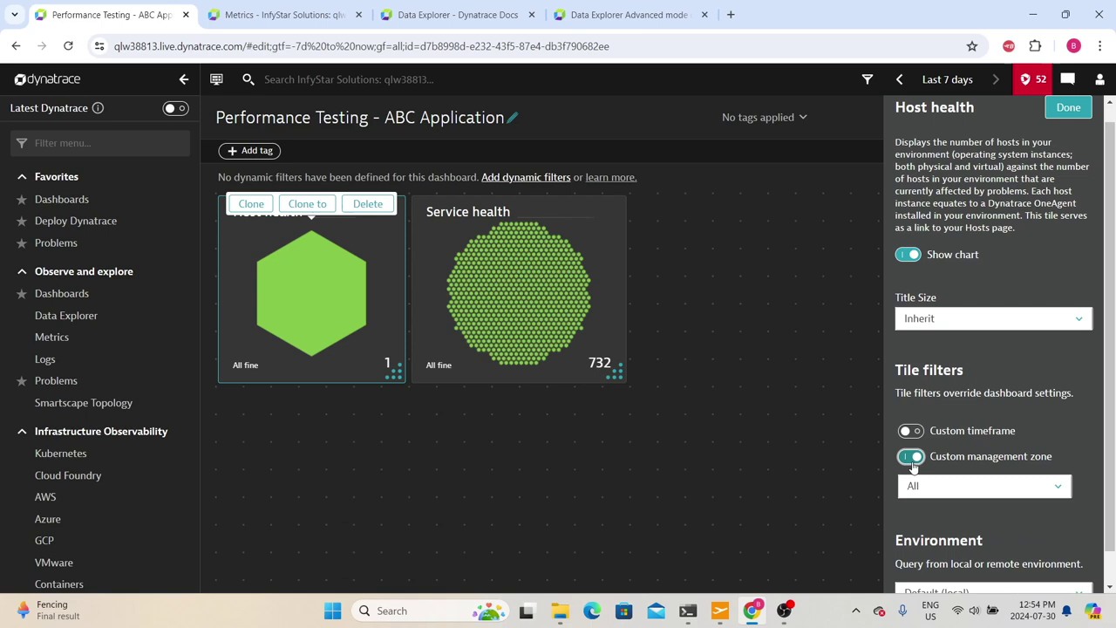
# Try a custom timeframe of Last 2 hours on the Service health tile, and switch that filter back off
pyautogui.click(533, 261)
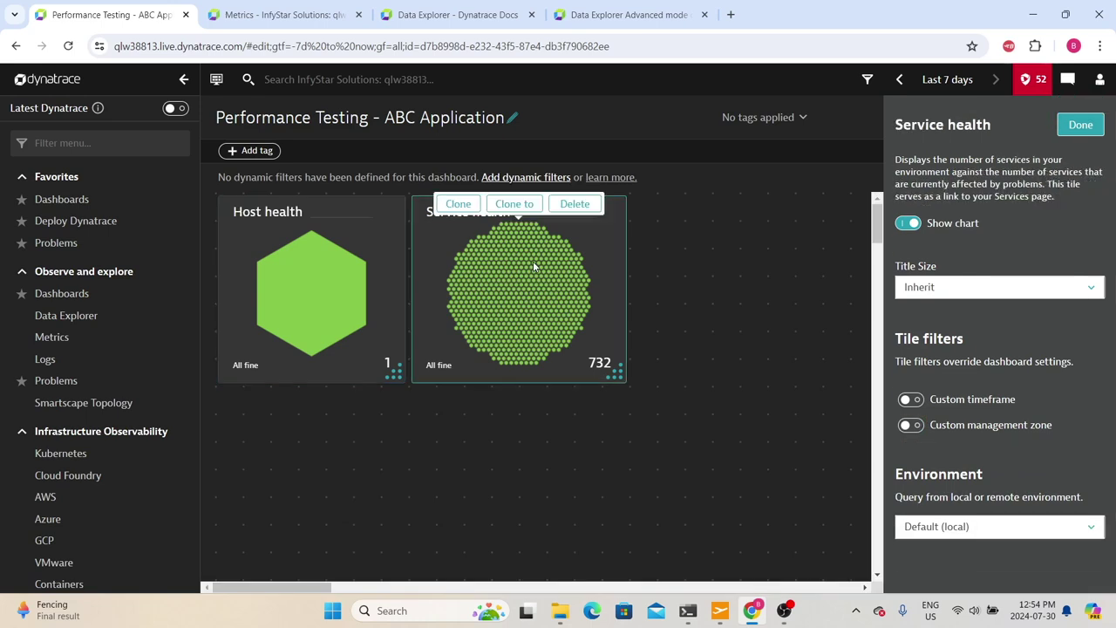
pyautogui.click(909, 399)
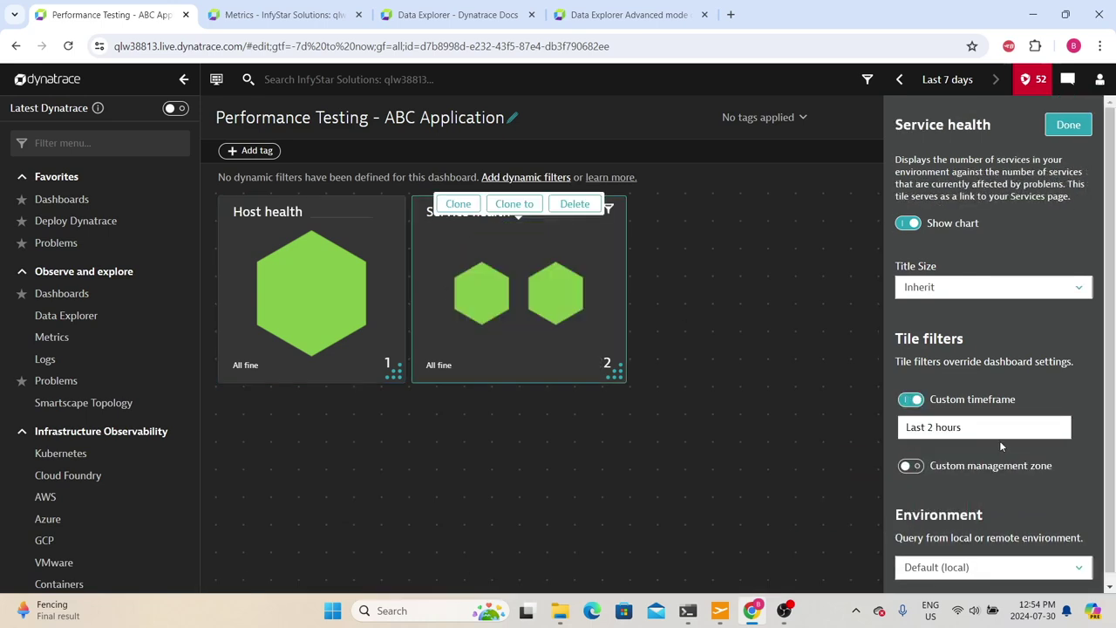
pyautogui.click(825, 305)
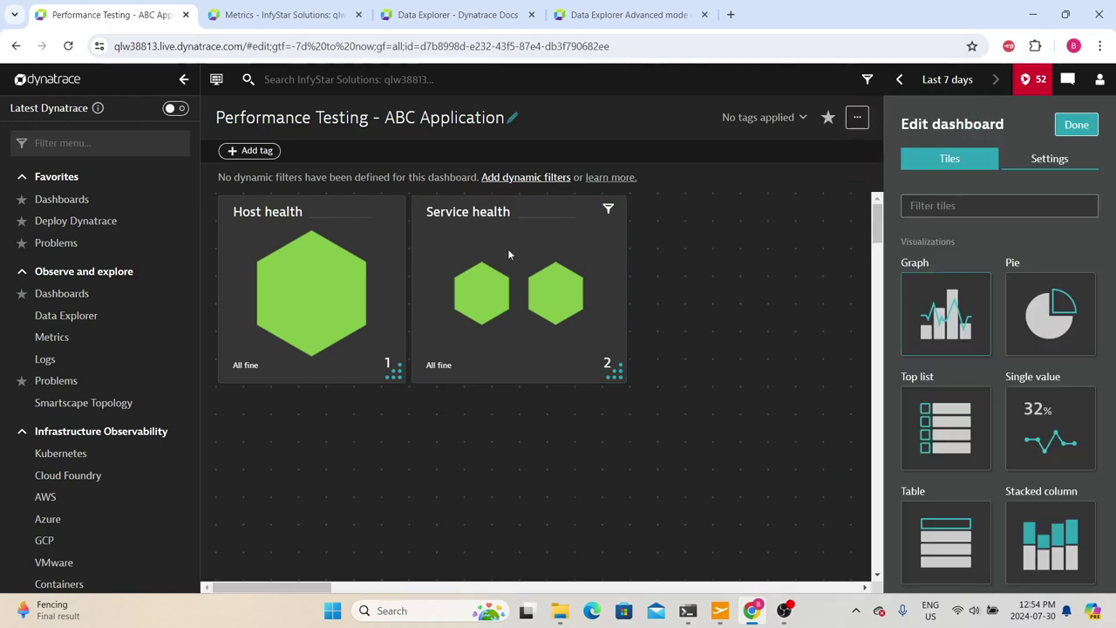
pyautogui.click(576, 307)
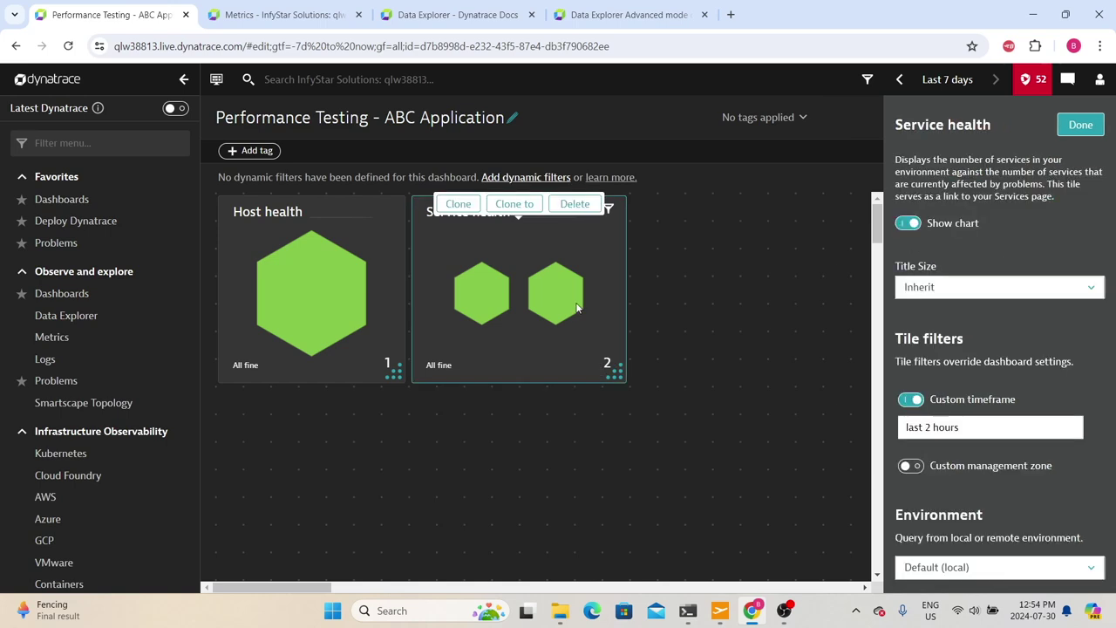
pyautogui.click(910, 399)
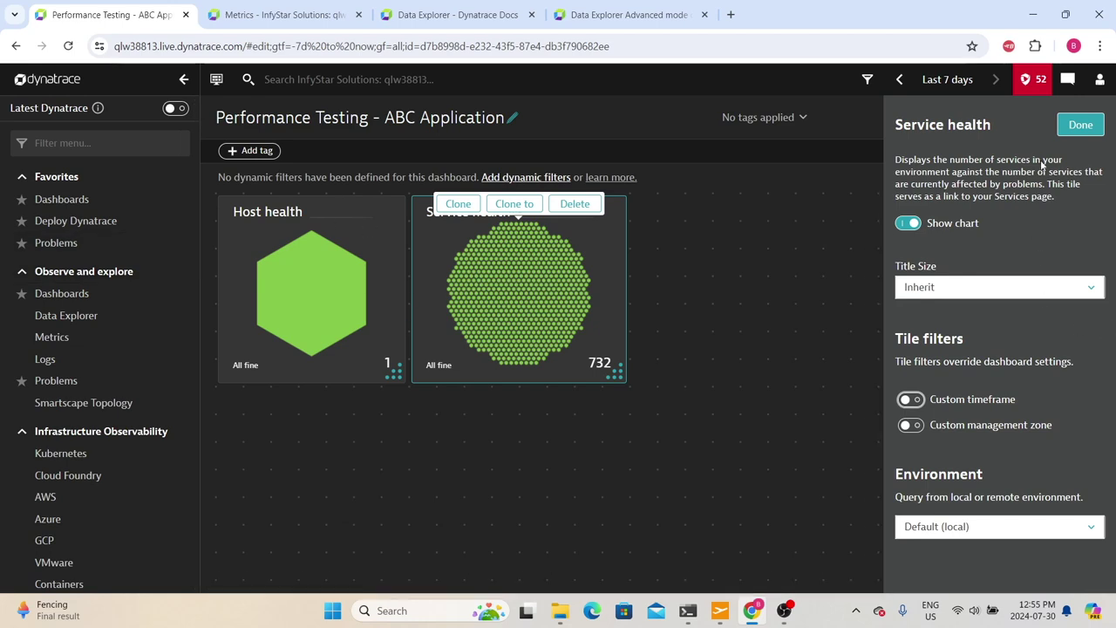
# Finish editing to view the dashboard, and reopen the Service health tile for editing
pyautogui.click(1079, 125)
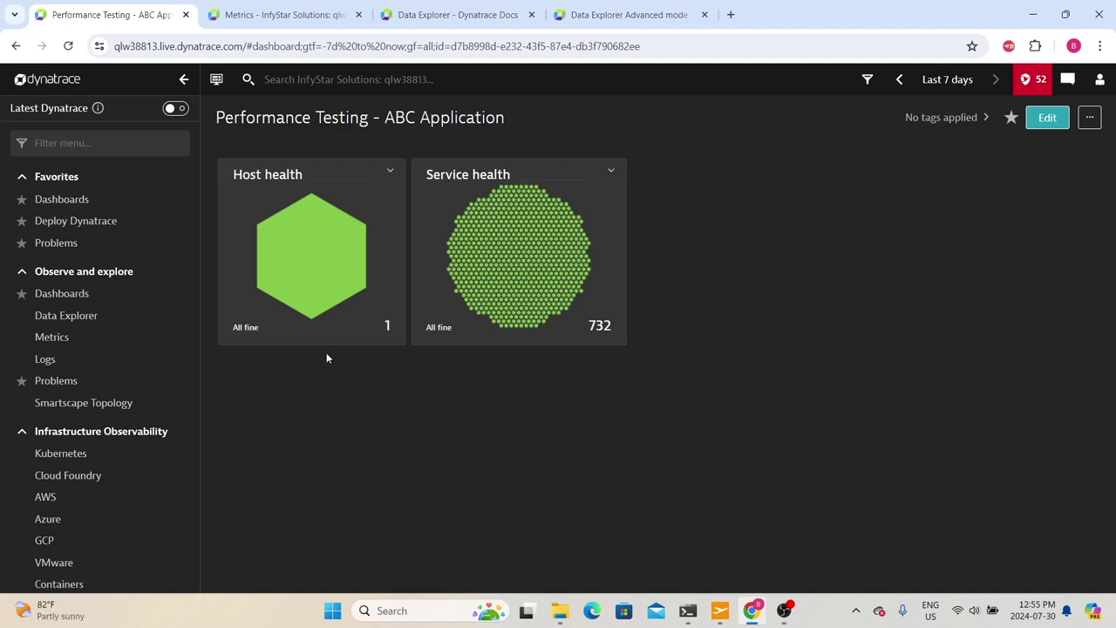
pyautogui.click(1044, 121)
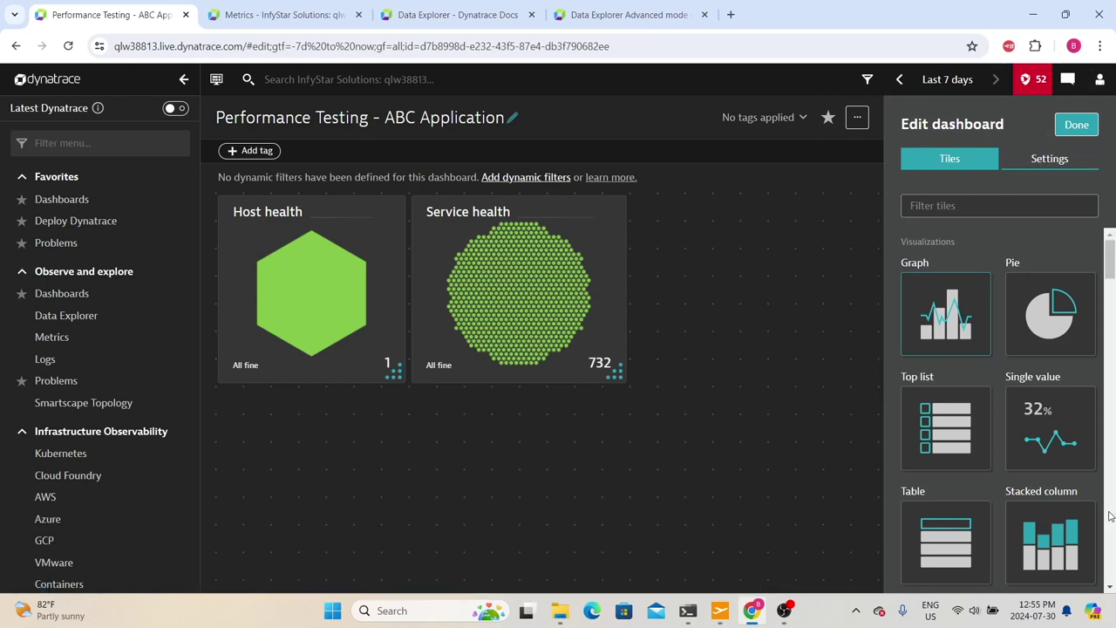
pyautogui.click(1077, 125)
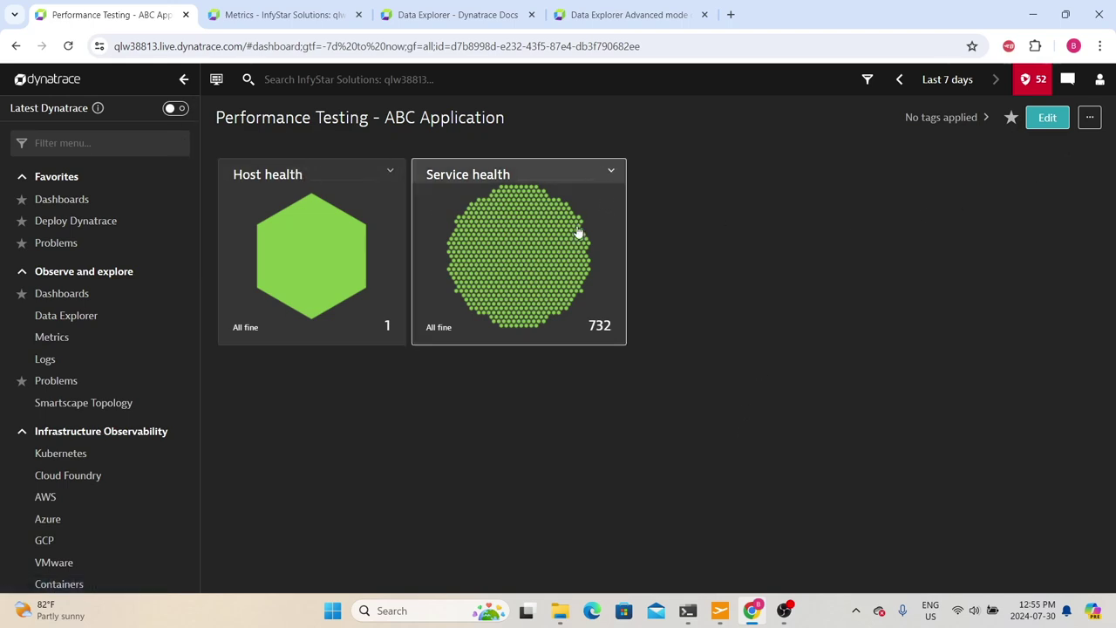
pyautogui.click(560, 246)
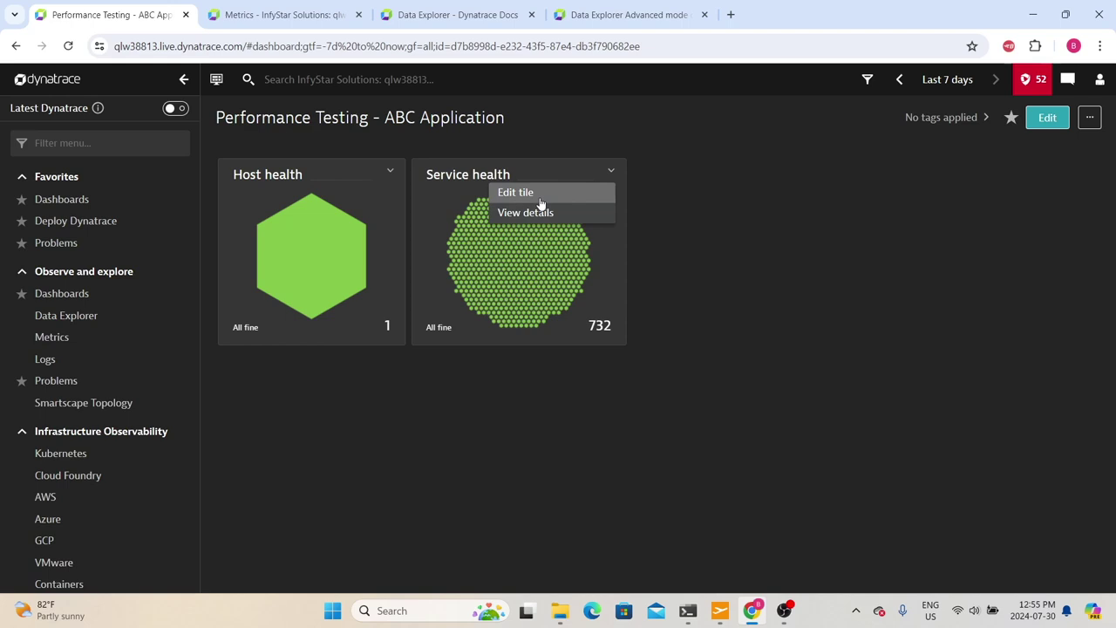
pyautogui.click(541, 204)
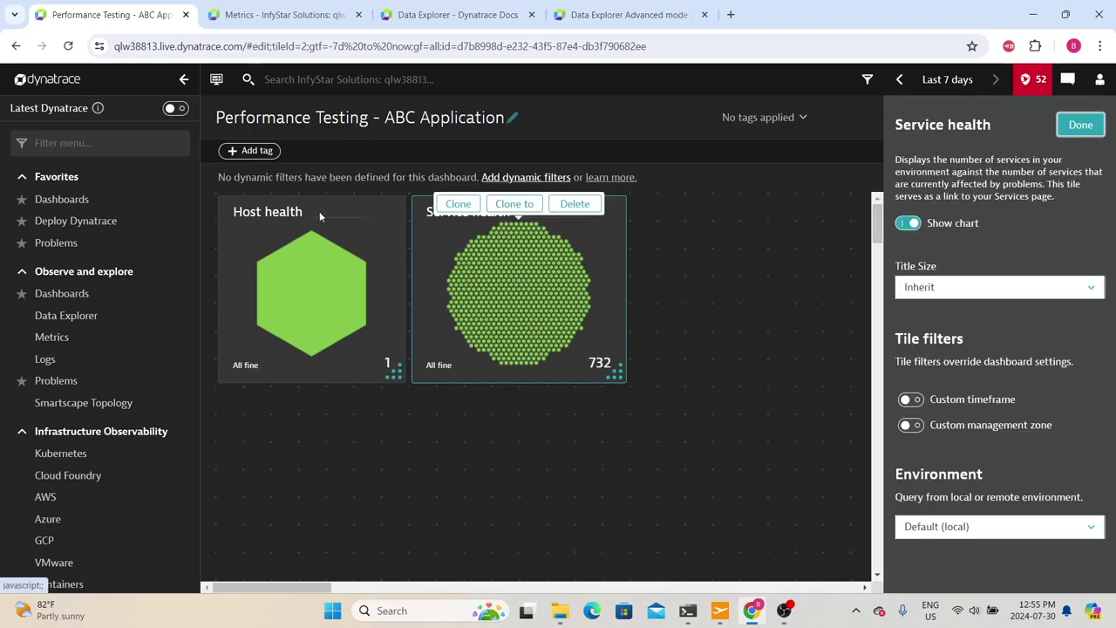
# Add a Header tile directly below the Host health tile and widen it to span both health tiles
pyautogui.click(716, 258)
pyautogui.scroll(-5, 886, 288)
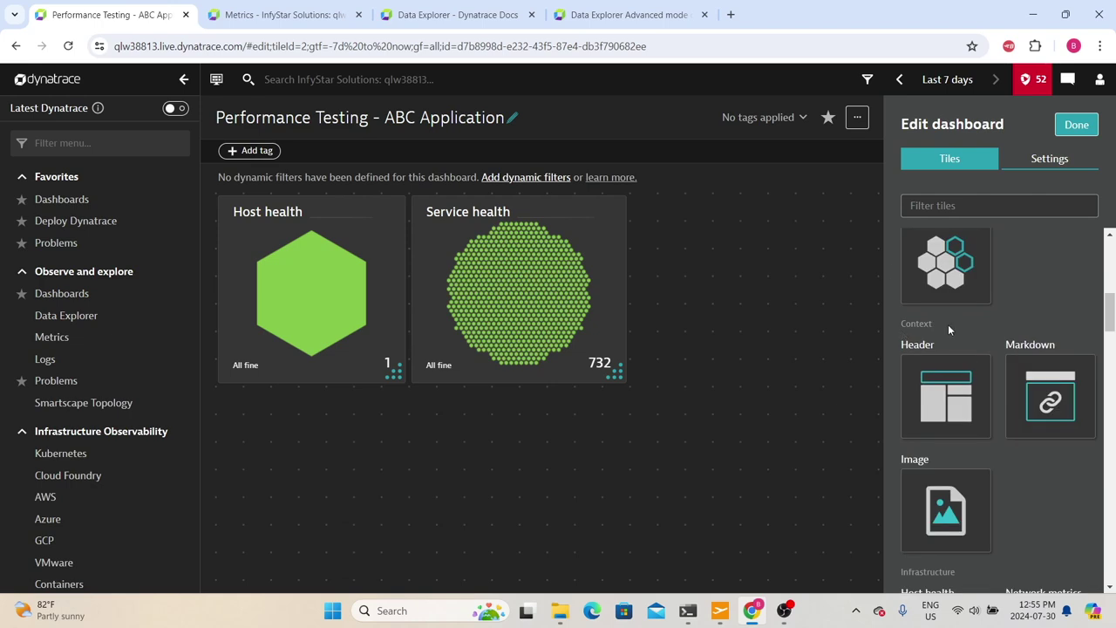
pyautogui.click(950, 393)
pyautogui.moveTo(646, 209)
pyautogui.mouseDown()
pyautogui.moveTo(682, 362)
pyautogui.moveTo(323, 467)
pyautogui.moveTo(234, 403)
pyautogui.mouseUp()
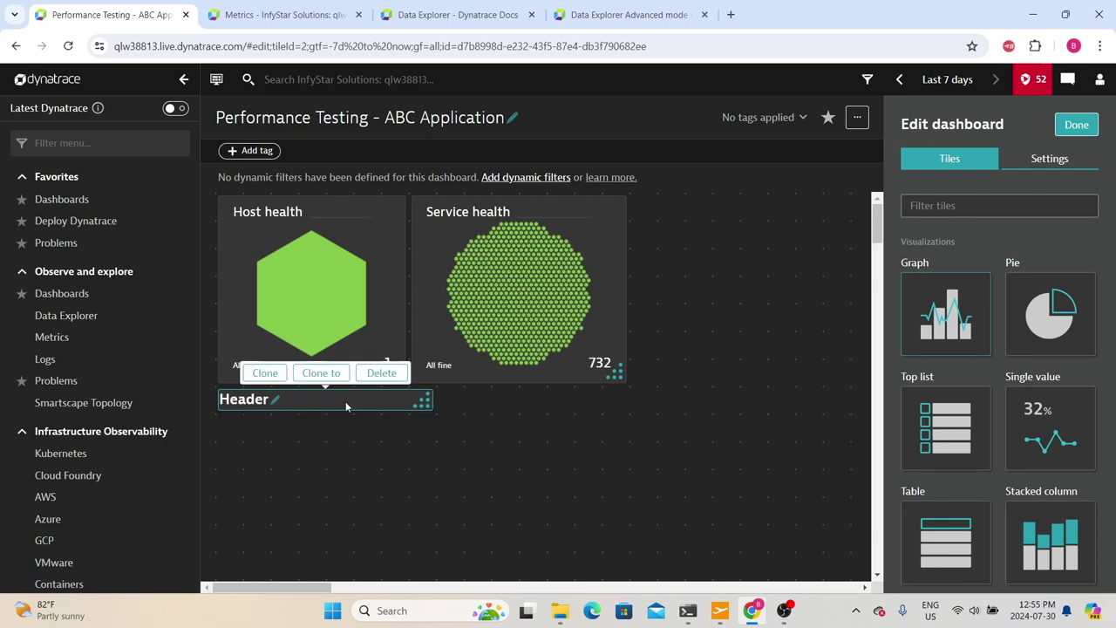
pyautogui.moveTo(428, 399); pyautogui.dragTo(616, 401)
# Rename the new header tile as CPU Utilization
pyautogui.click(274, 398)
pyautogui.write('CPU Utilization')
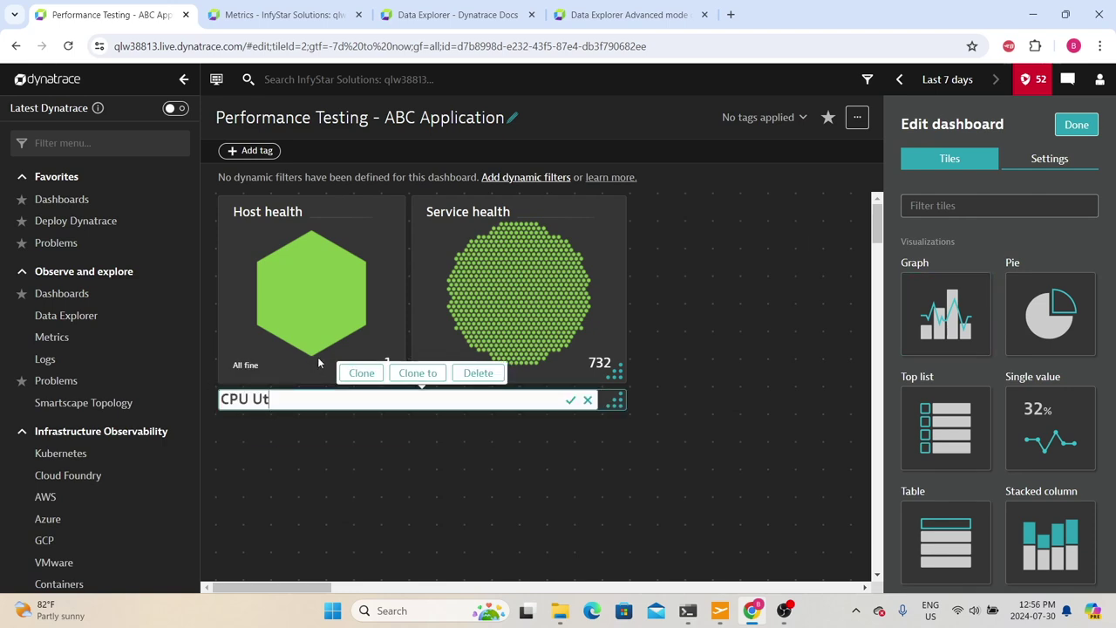
pyautogui.click(571, 400)
pyautogui.click(491, 437)
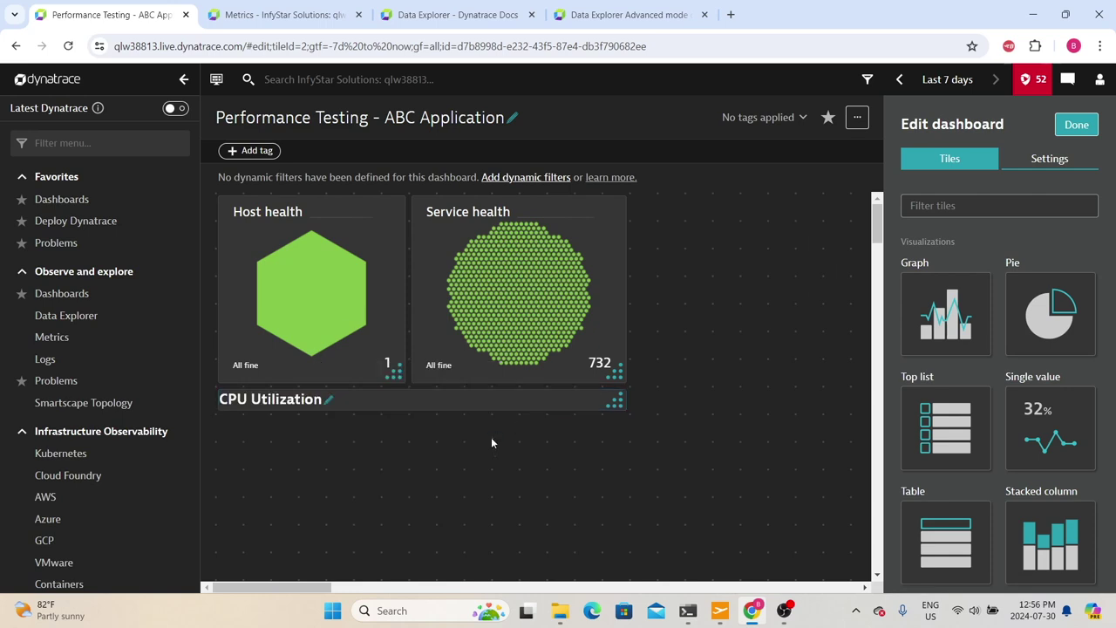
# Add a Graph tile below the CPU Utilization header, as wide as the header, and title it CPU
pyautogui.moveTo(930, 318); pyautogui.dragTo(527, 450)
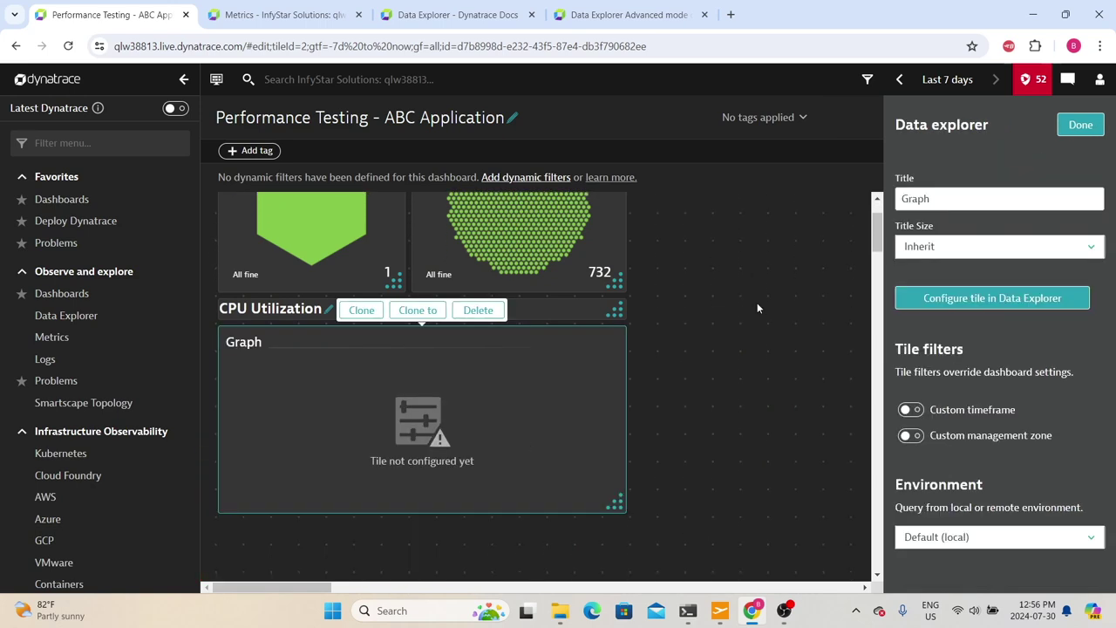
pyautogui.doubleClick(946, 194)
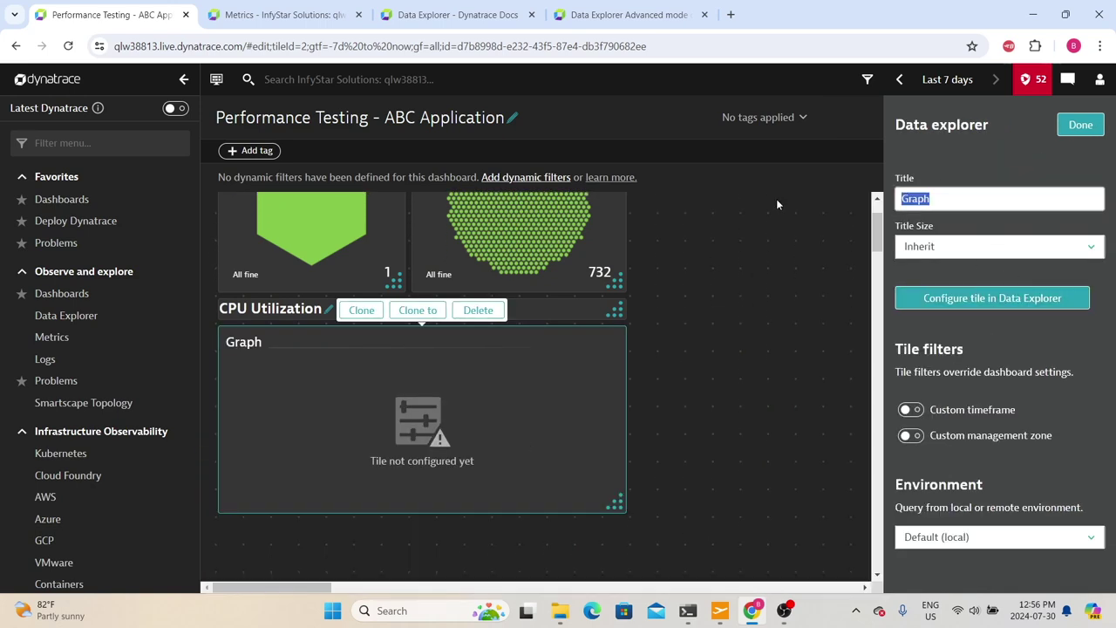
pyautogui.write('CPU')
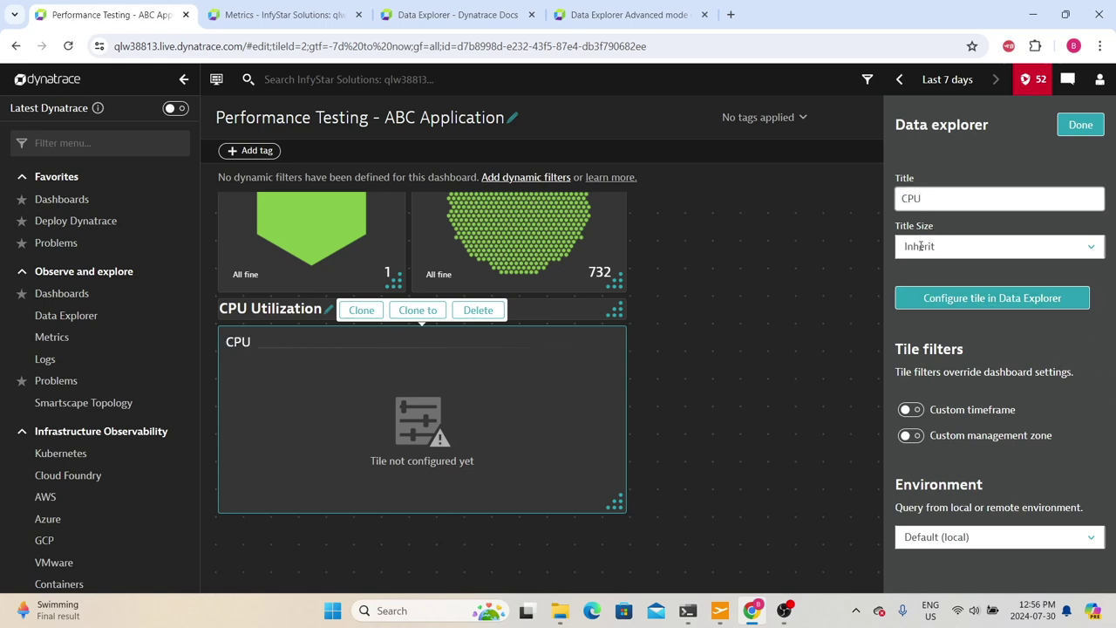
# Configure the CPU tile in Data Explorer with the CPU usage % metric, Average aggregation, split by Host, and run the query
pyautogui.click(1014, 305)
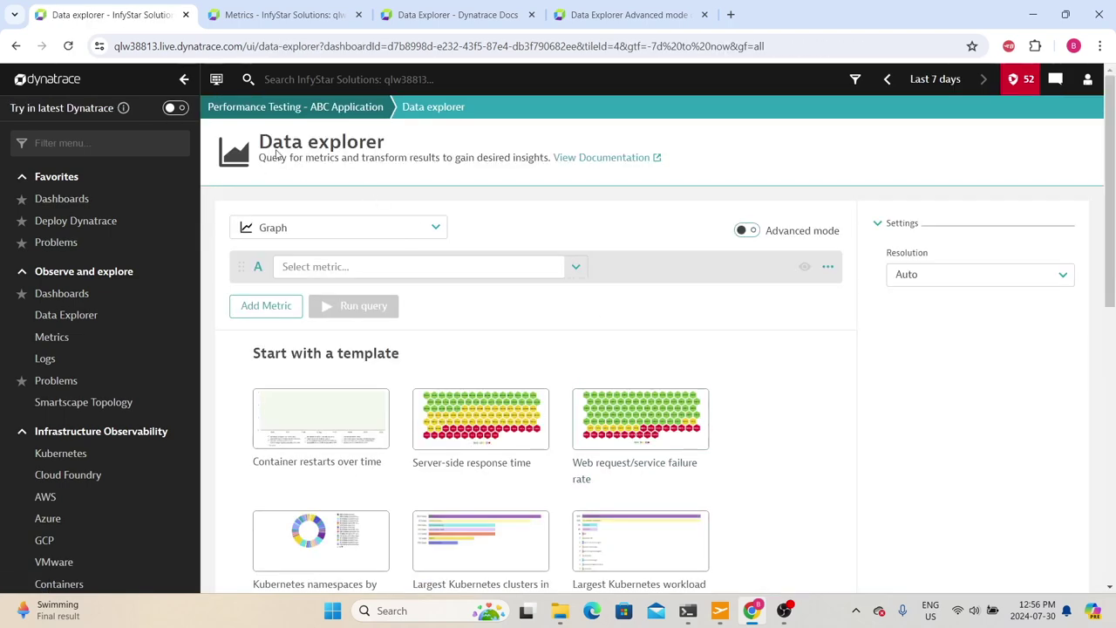
pyautogui.click(353, 270)
pyautogui.write('CPU Usag')
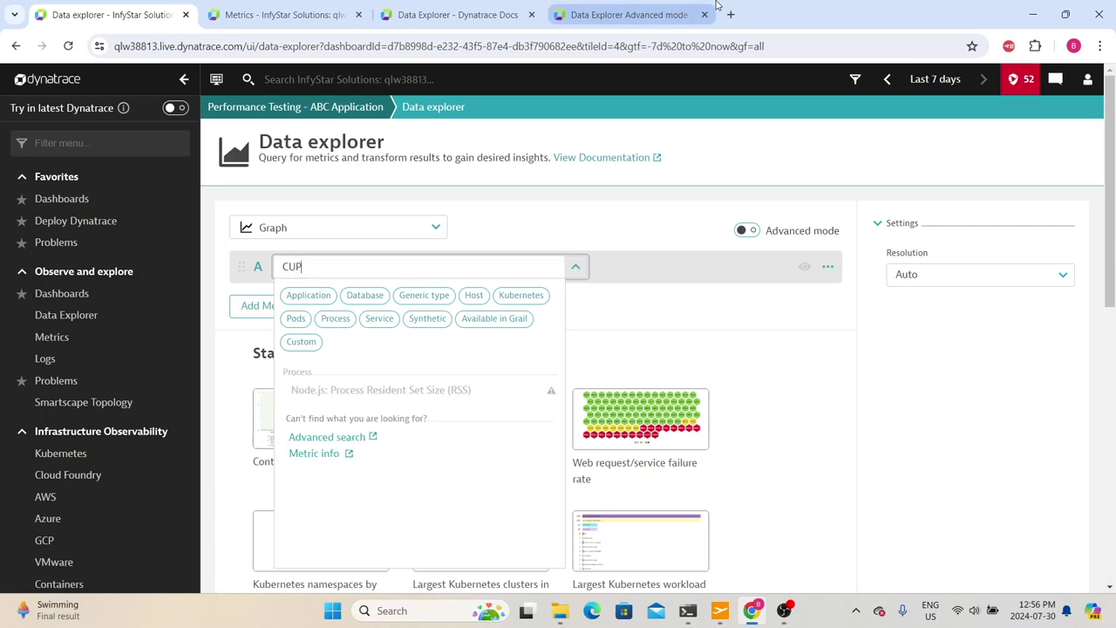
pyautogui.write('e')
pyautogui.click(324, 531)
pyautogui.click(624, 266)
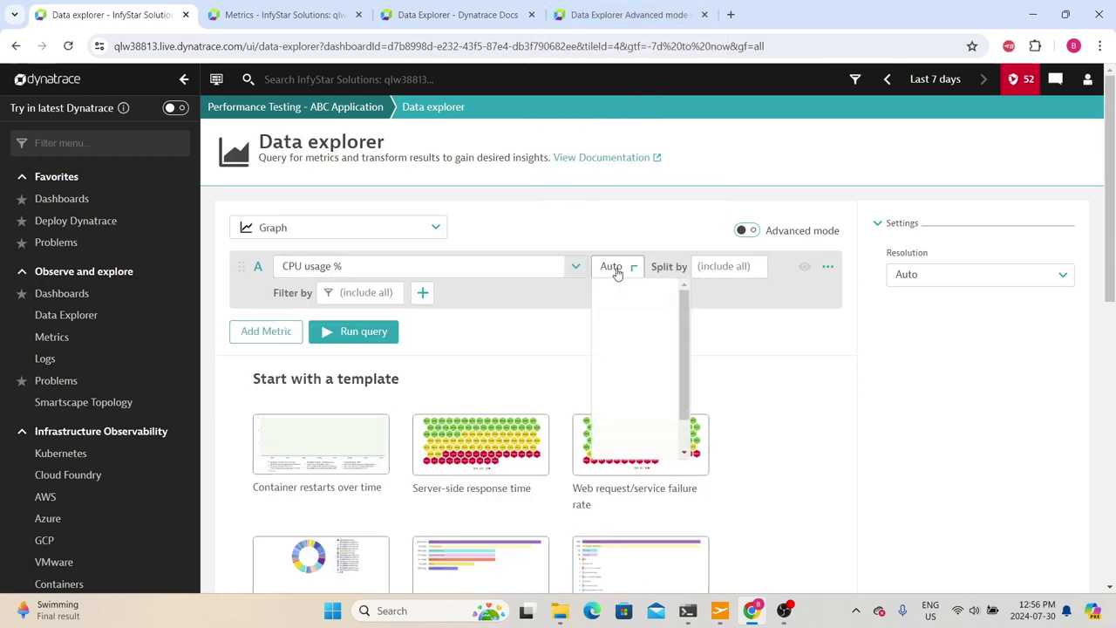
pyautogui.click(643, 294)
pyautogui.click(361, 294)
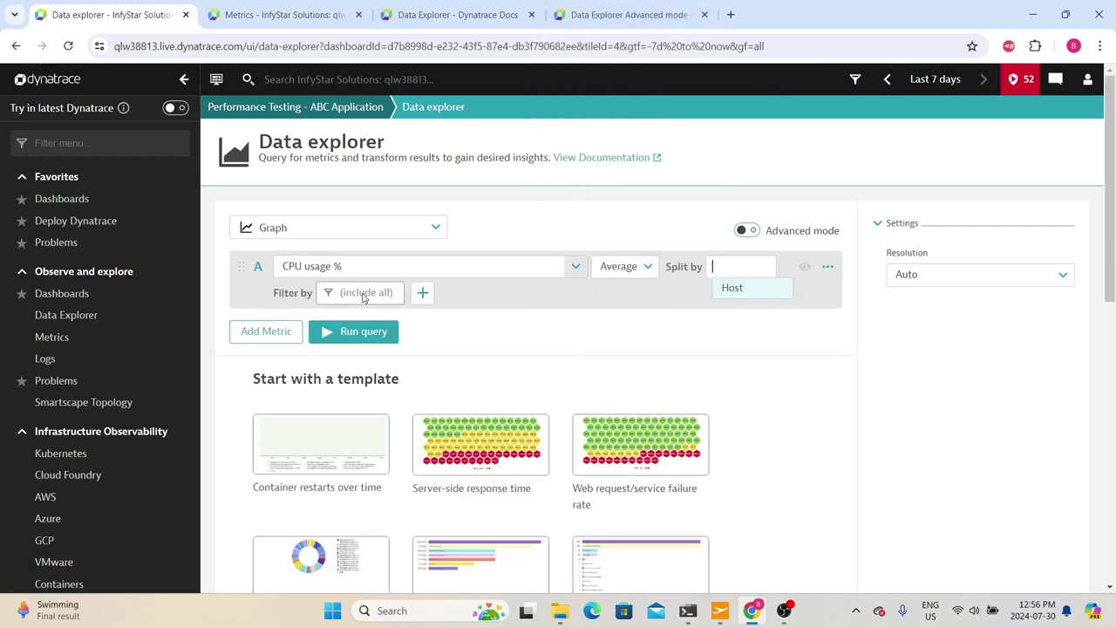
pyautogui.click(773, 296)
pyautogui.click(373, 333)
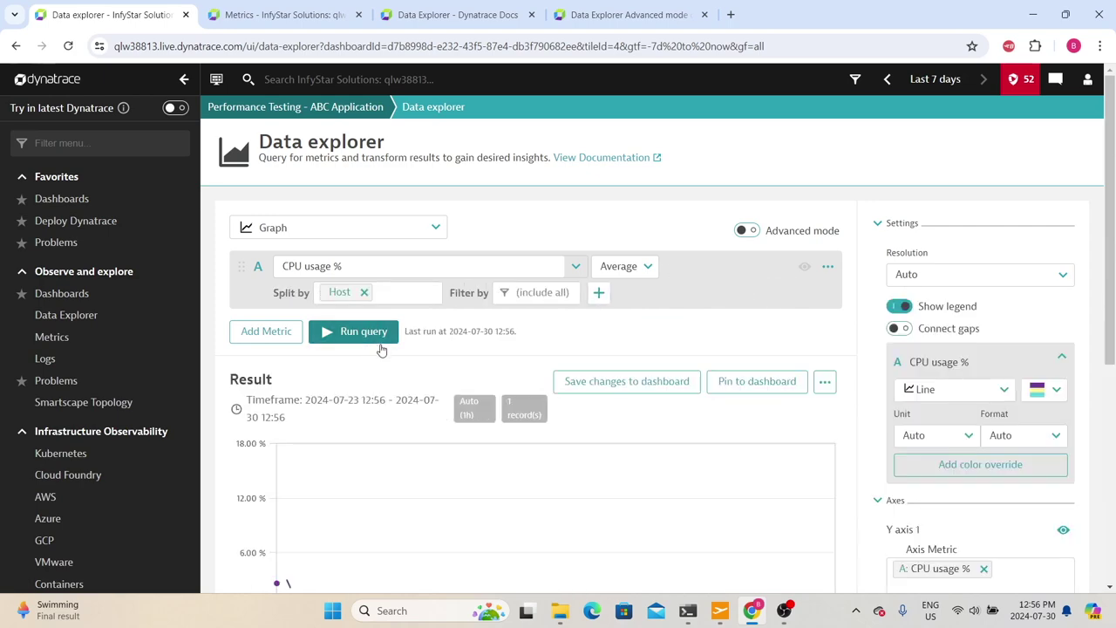
# Change the CPU usage visualization to Stacked Area and save the changes to the dashboard
pyautogui.click(294, 225)
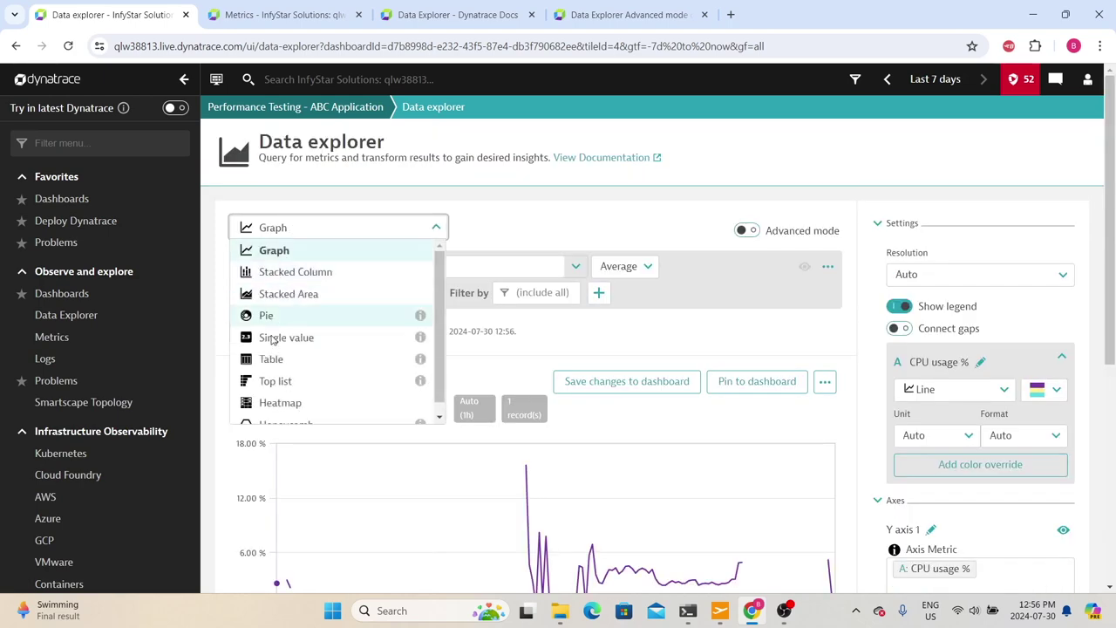
pyautogui.click(374, 292)
pyautogui.scroll(-5, 450, 411)
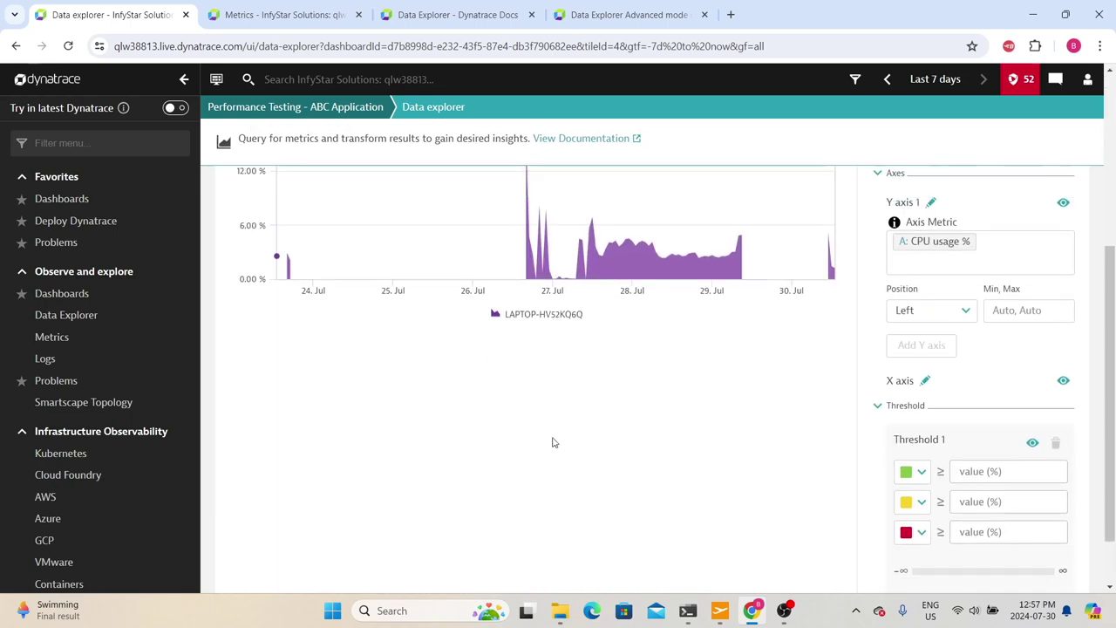
pyautogui.scroll(5, 553, 444)
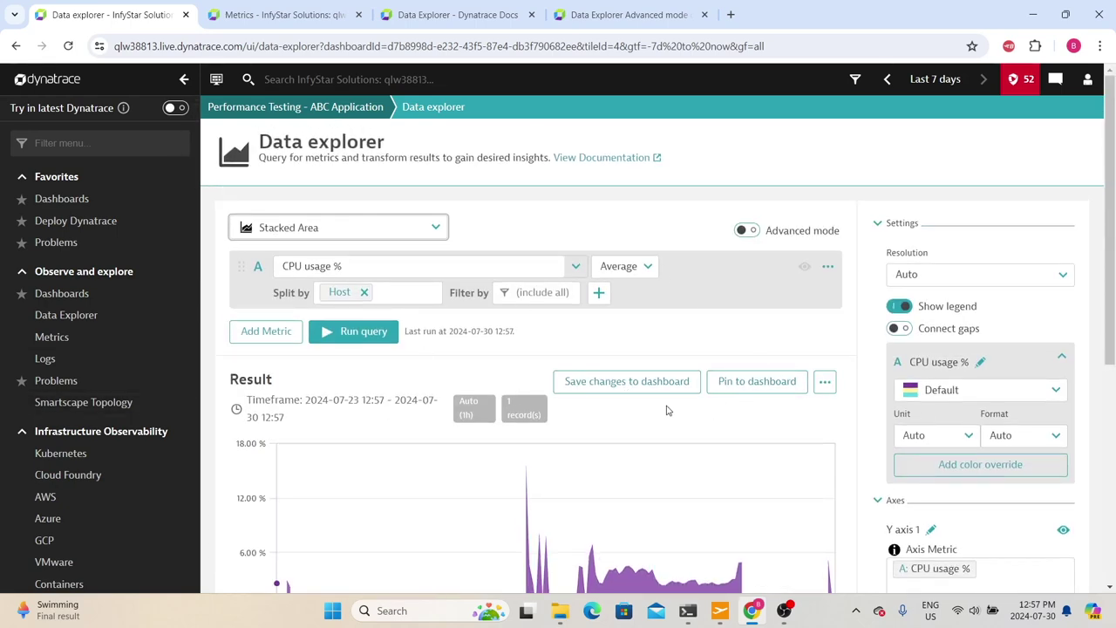
pyautogui.click(655, 386)
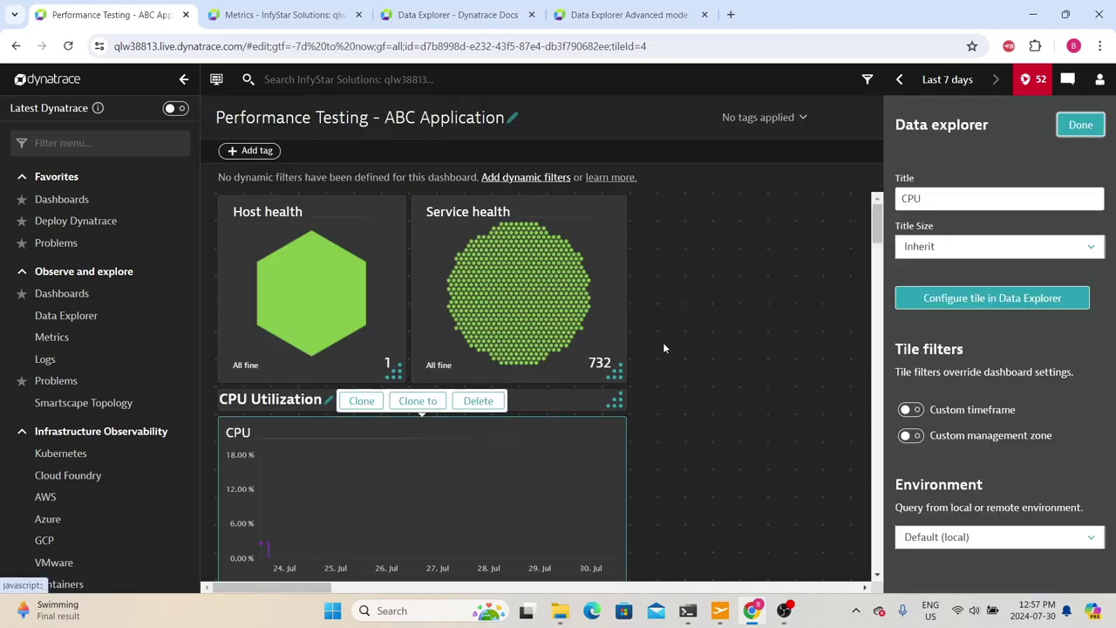
pyautogui.click(705, 349)
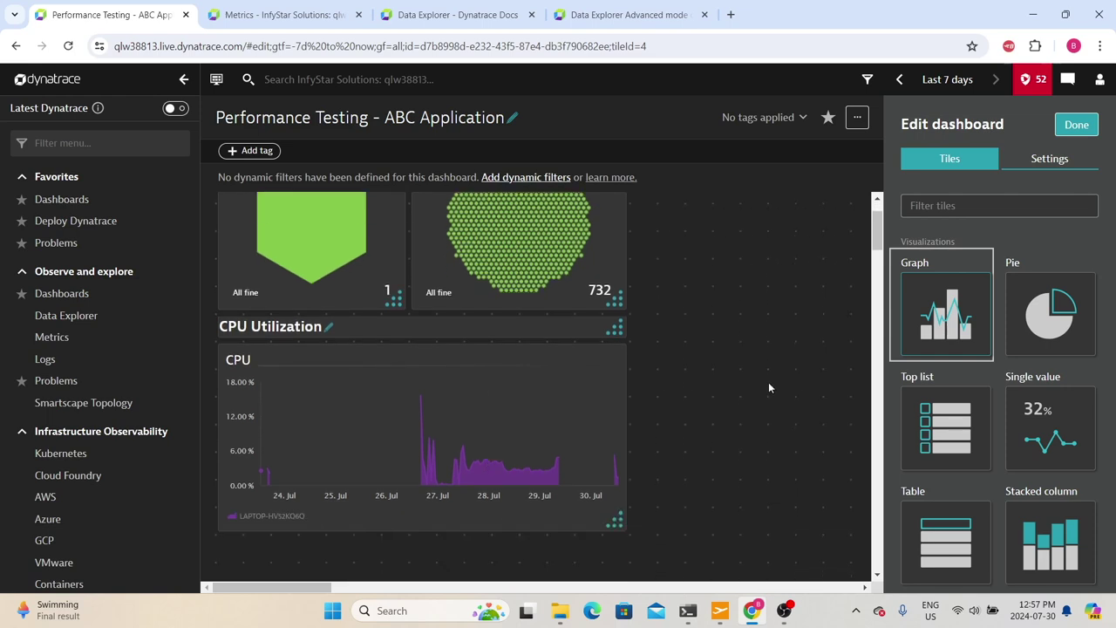
# Add a Single value tile beside the CPU graph and title it Memory Utilization
pyautogui.scroll(1, 732, 416)
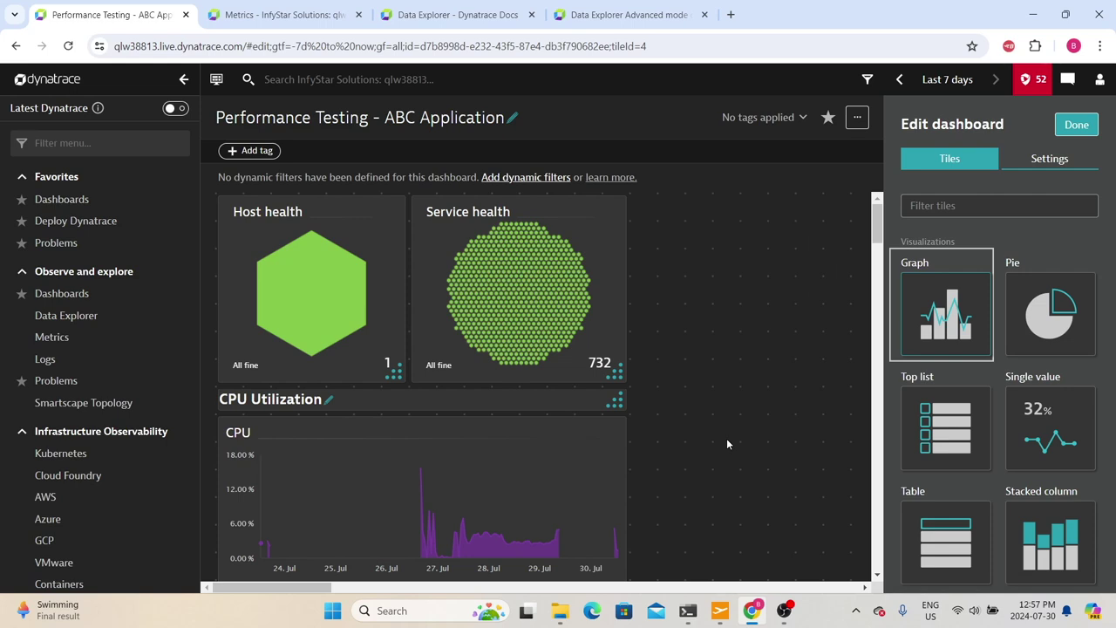
pyautogui.click(1042, 427)
pyautogui.moveTo(780, 296)
pyautogui.mouseDown()
pyautogui.moveTo(806, 519)
pyautogui.moveTo(765, 508)
pyautogui.mouseUp()
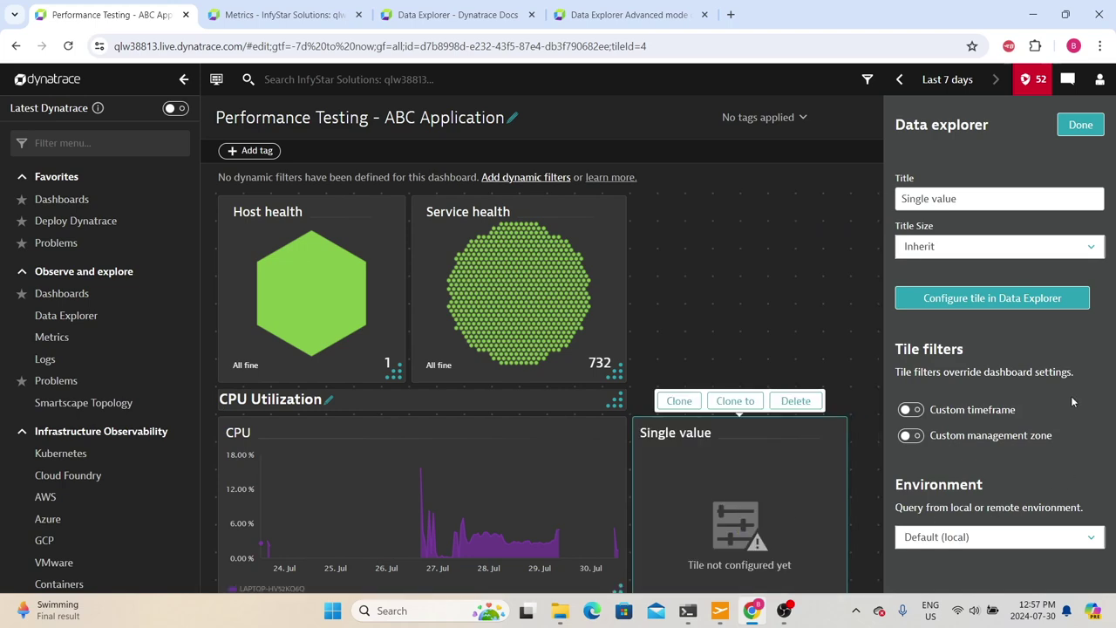
pyautogui.write('Memory Utilization')
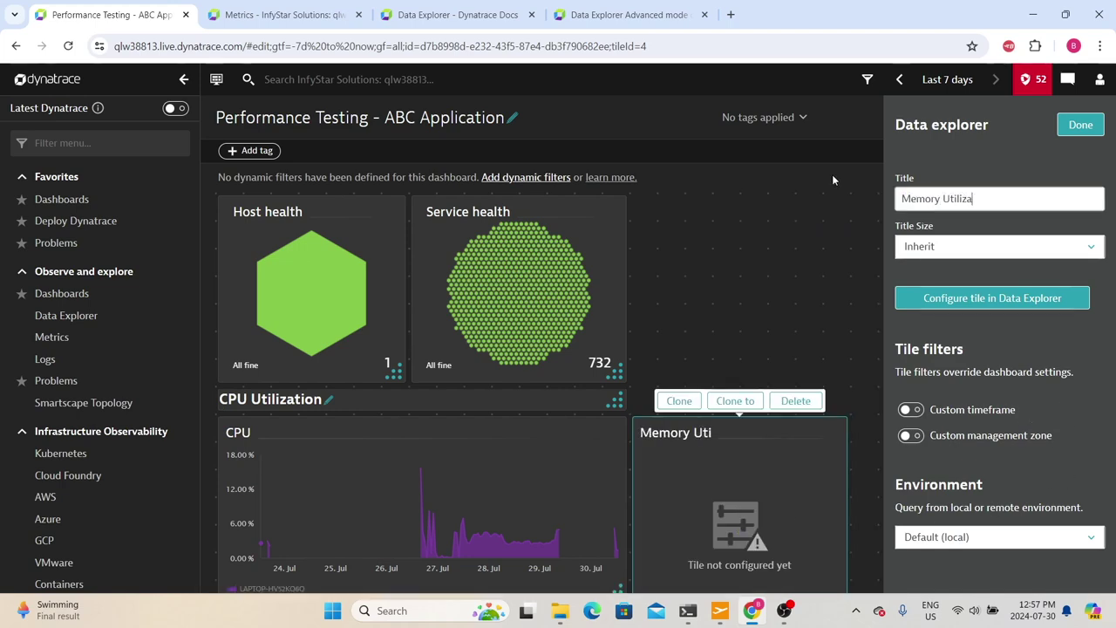
# Configure the Memory Utilization tile with the Memory used % metric split by Host, run the query, and save the changes to the dashboard
pyautogui.click(990, 297)
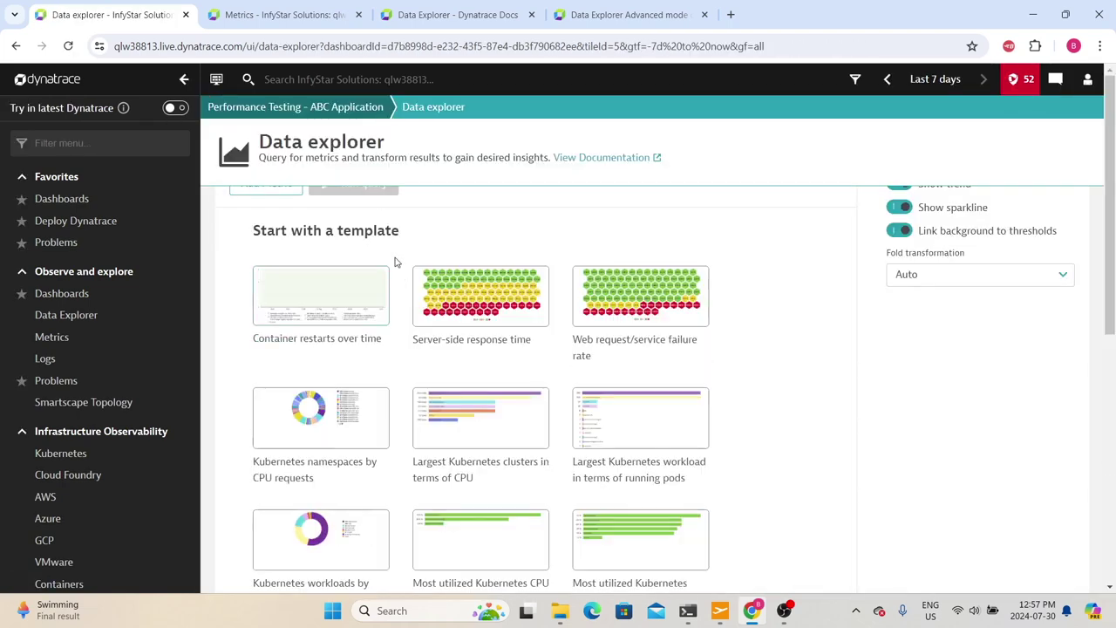
pyautogui.click(331, 267)
pyautogui.write('Memory')
pyautogui.click(368, 405)
pyautogui.click(724, 266)
pyautogui.click(717, 297)
pyautogui.click(353, 332)
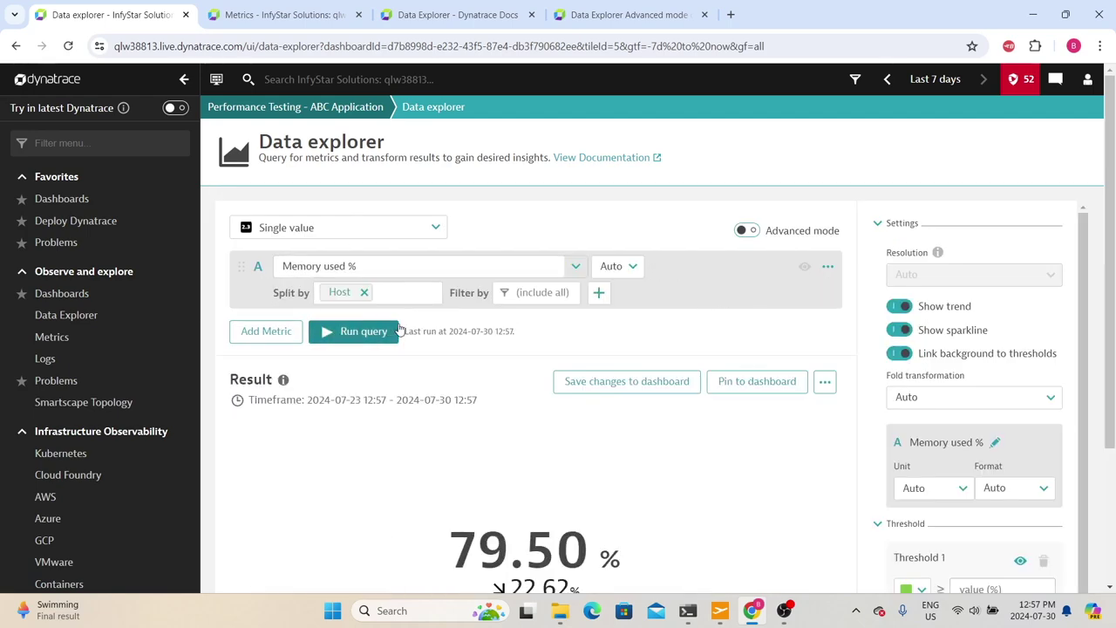
pyautogui.click(644, 382)
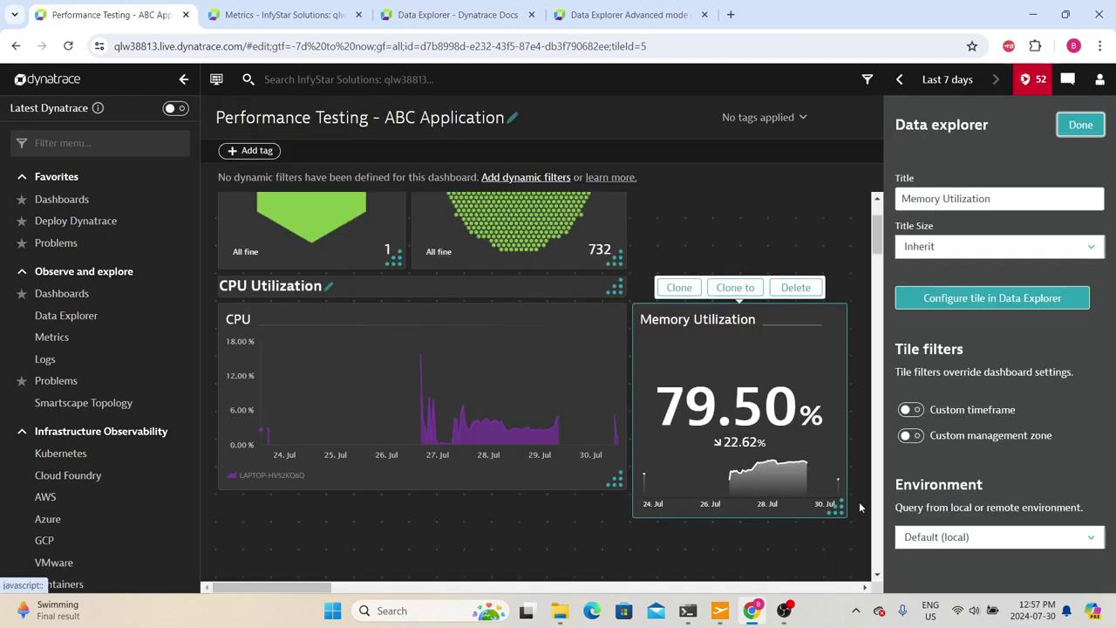
# Resize the Memory Utilization tile to match the height of the neighbouring CPU tile, and deselect it
pyautogui.moveTo(839, 511); pyautogui.dragTo(829, 488)
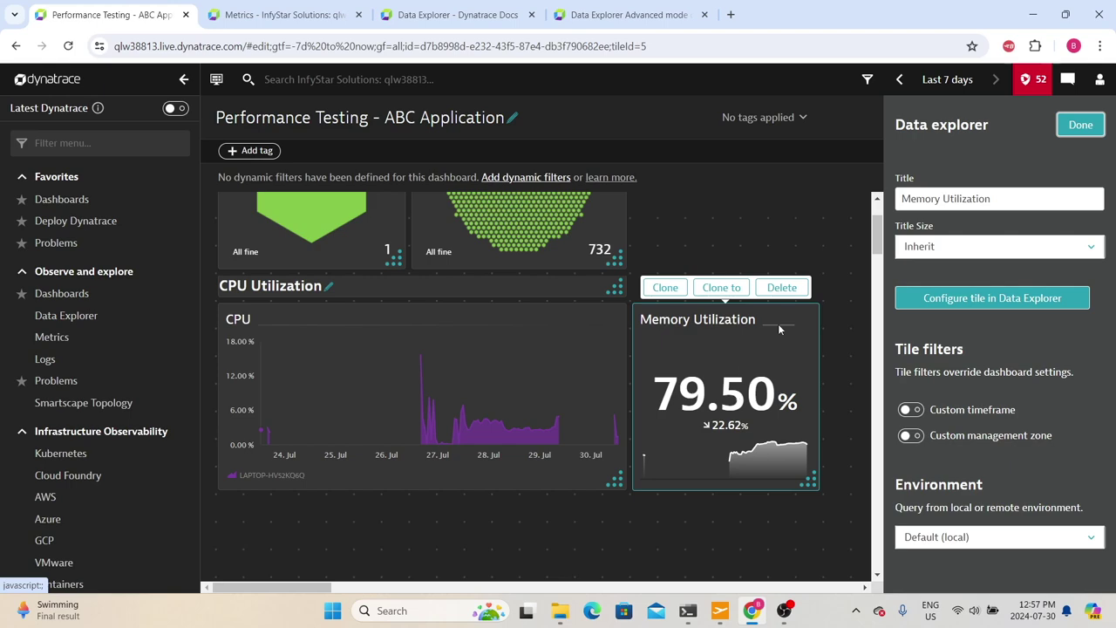
pyautogui.click(864, 470)
# Look through the available dashboard tile types, from the visualizations to the context, infrastructure and services tiles
pyautogui.scroll(-4, 968, 389)
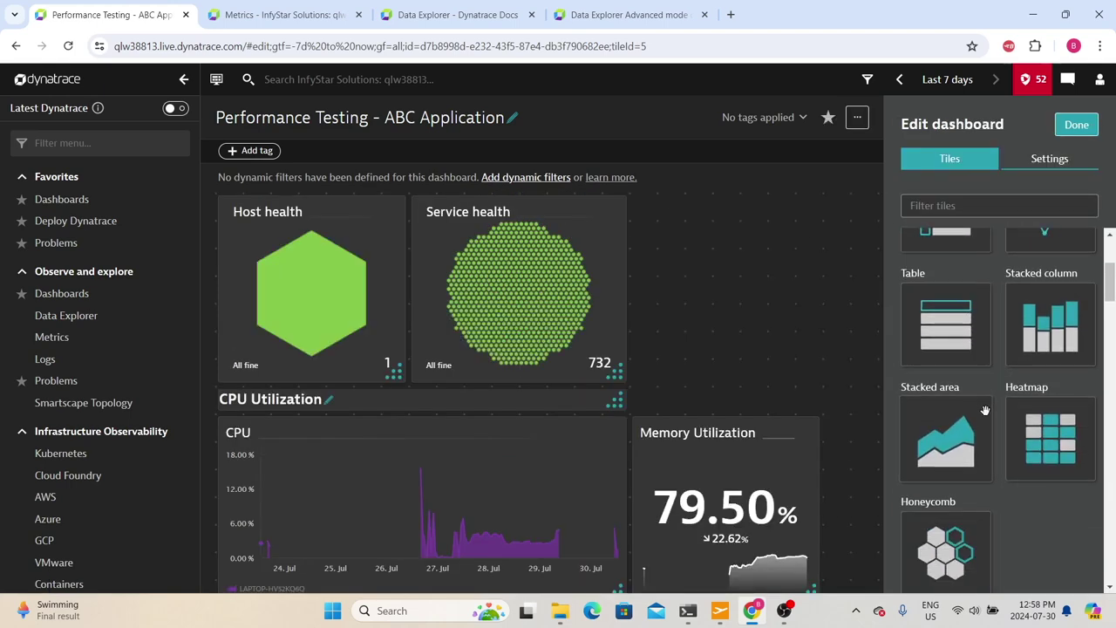
pyautogui.scroll(2, 955, 378)
pyautogui.scroll(3, 955, 377)
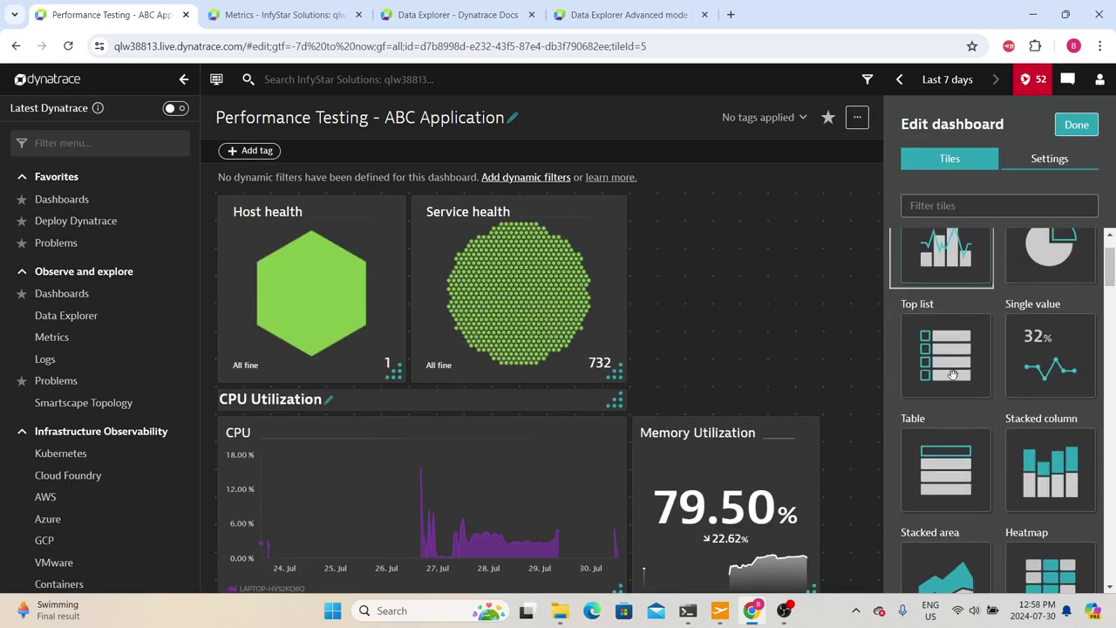
pyautogui.scroll(-4, 950, 381)
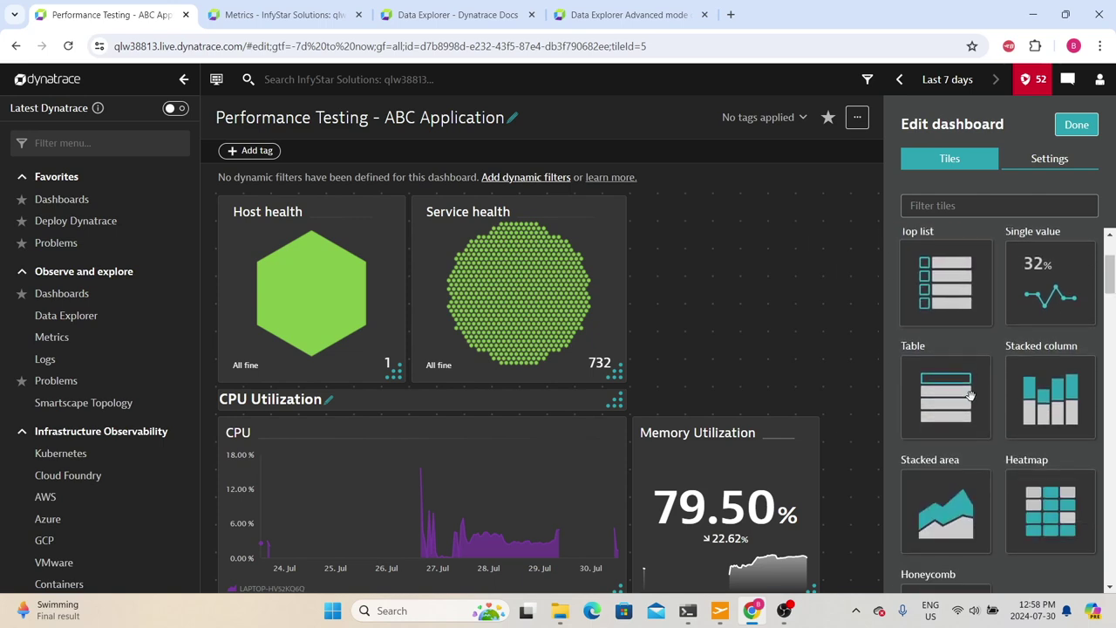
pyautogui.scroll(-2, 968, 401)
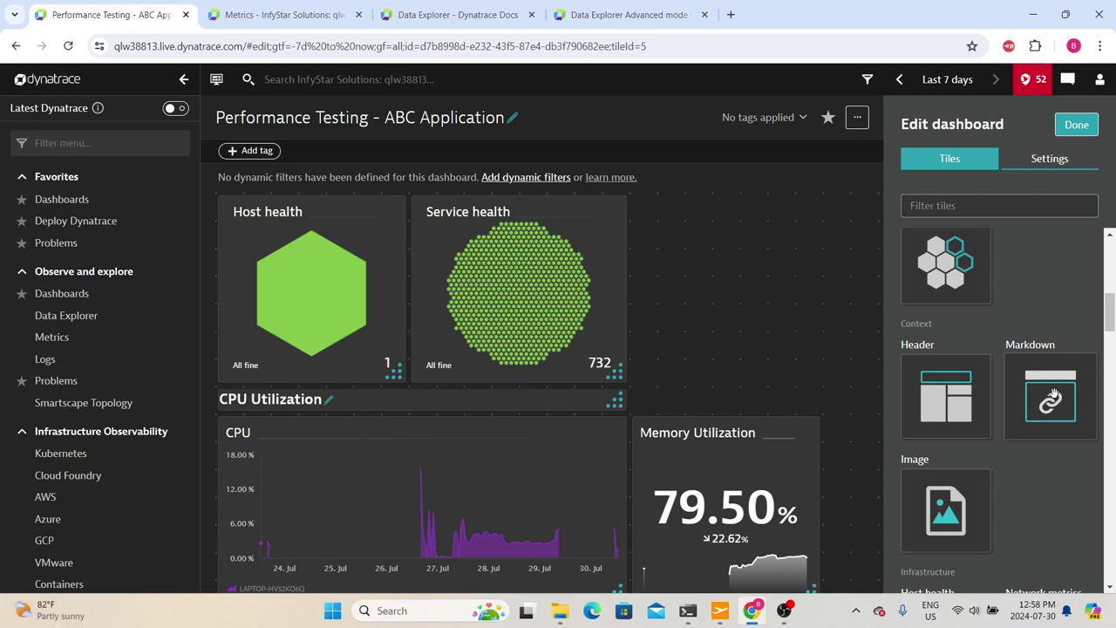
pyautogui.scroll(-3, 1054, 399)
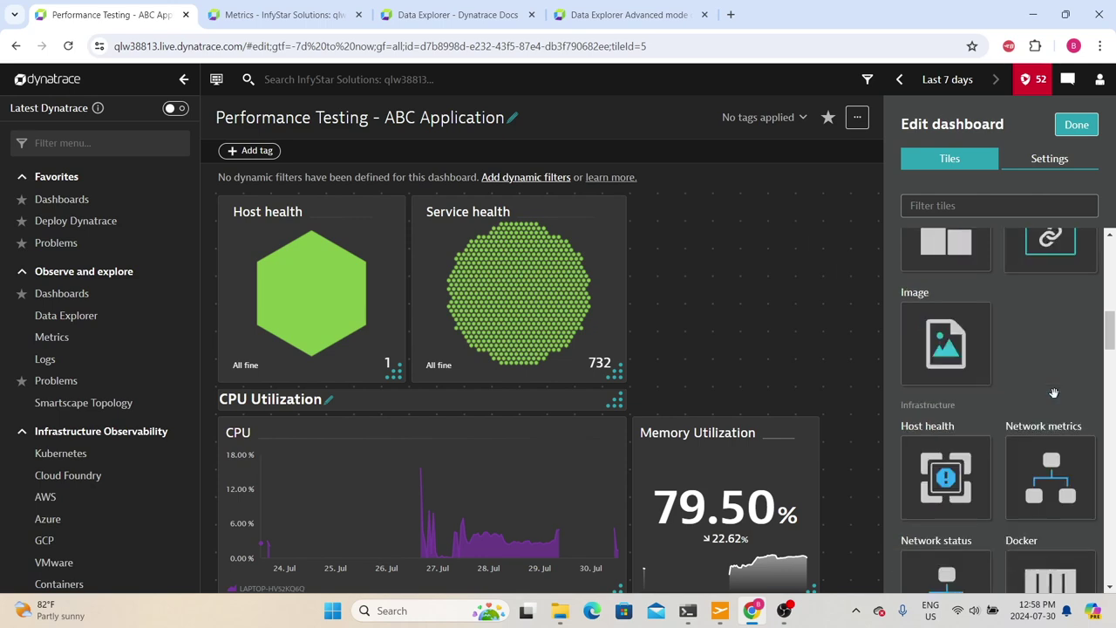
pyautogui.scroll(1, 959, 364)
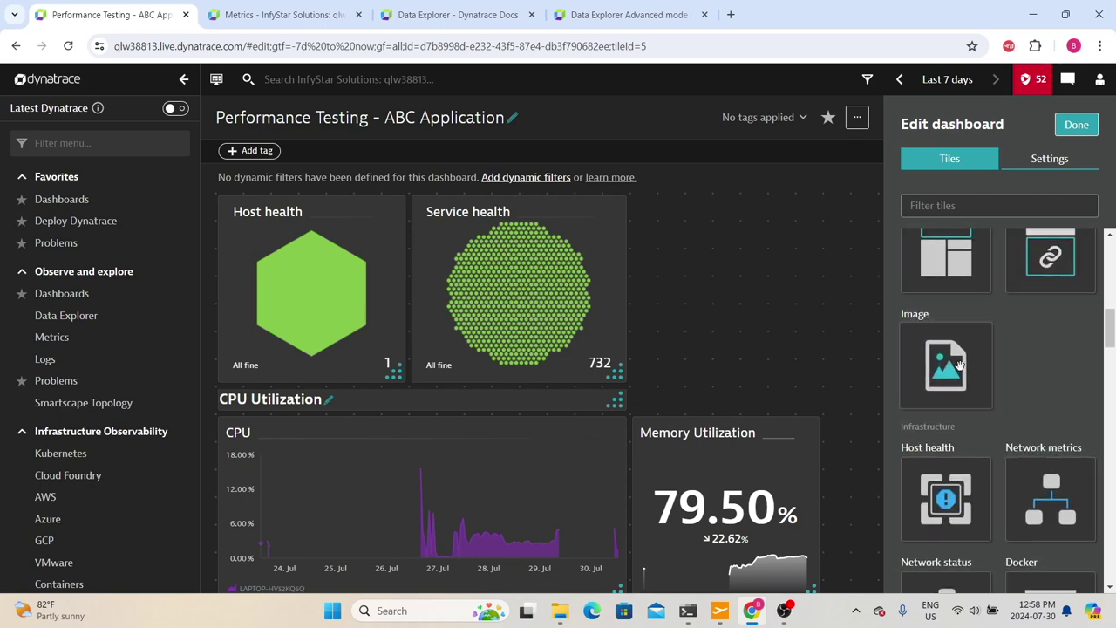
pyautogui.scroll(-6, 960, 365)
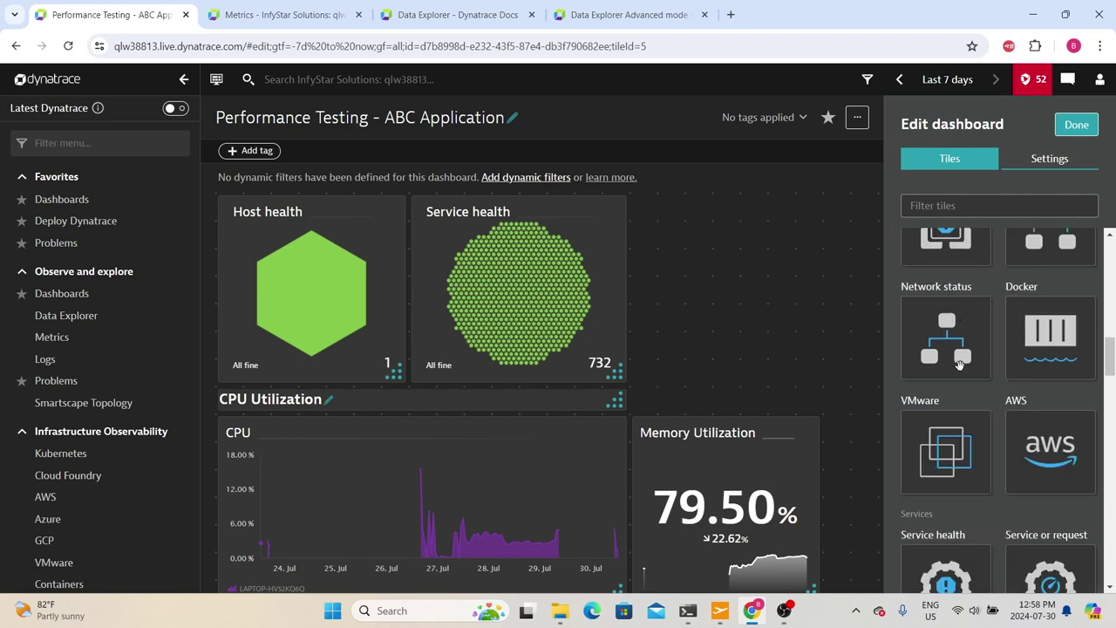
pyautogui.scroll(-3, 959, 372)
pyautogui.scroll(5, 957, 371)
pyautogui.scroll(8, 955, 371)
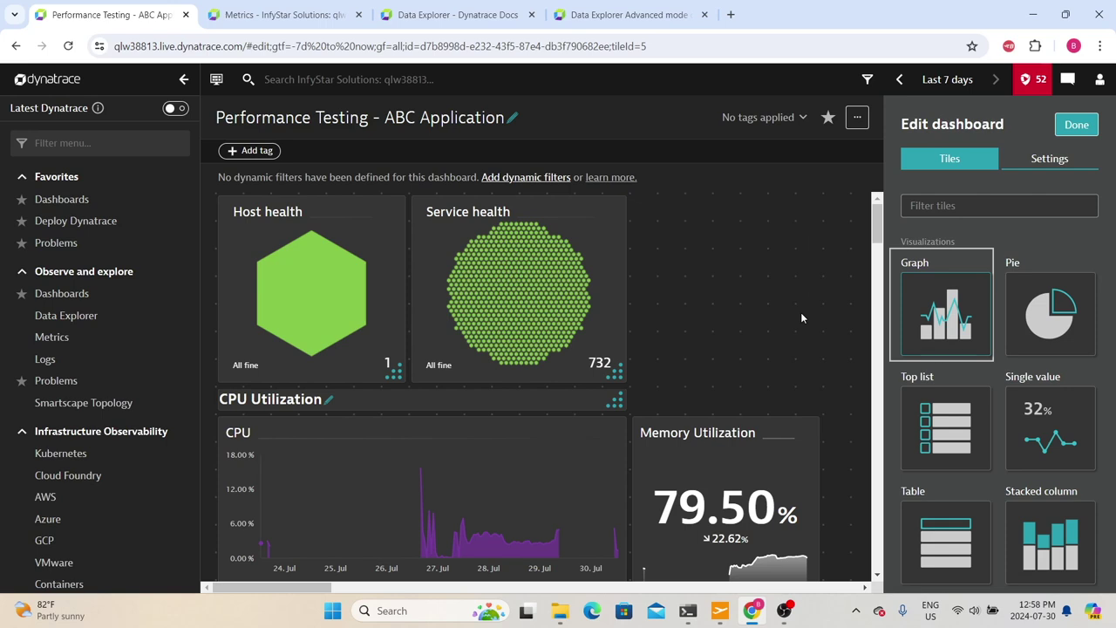
# Finish editing the dashboard and mark Performance Testing – ABC Application as a favorite in the dashboards overview
pyautogui.press('Escape')
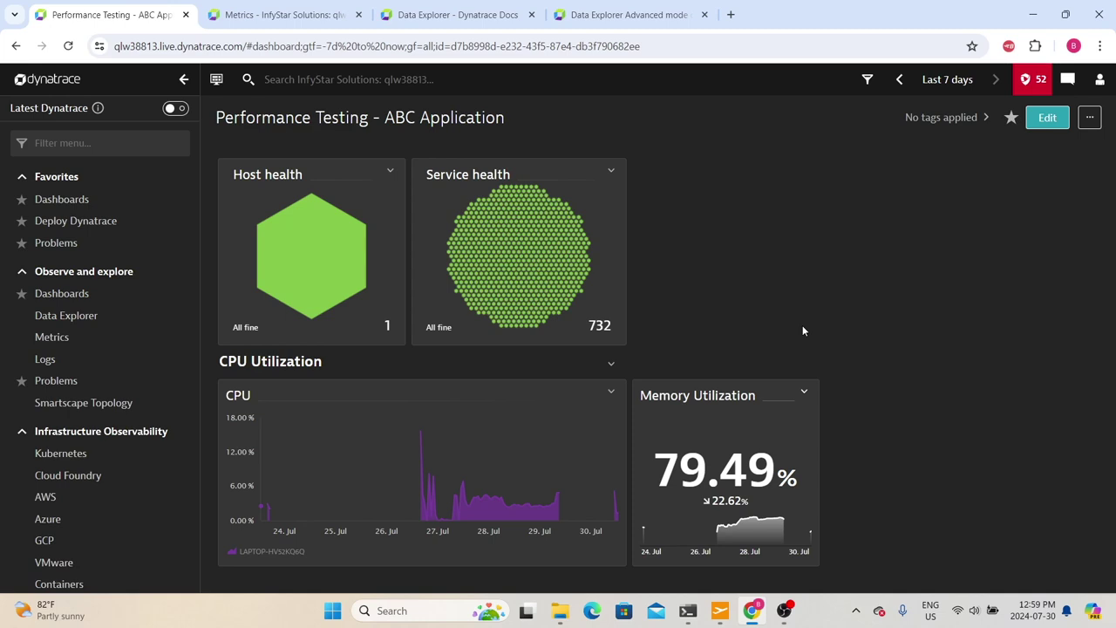
pyautogui.click(75, 294)
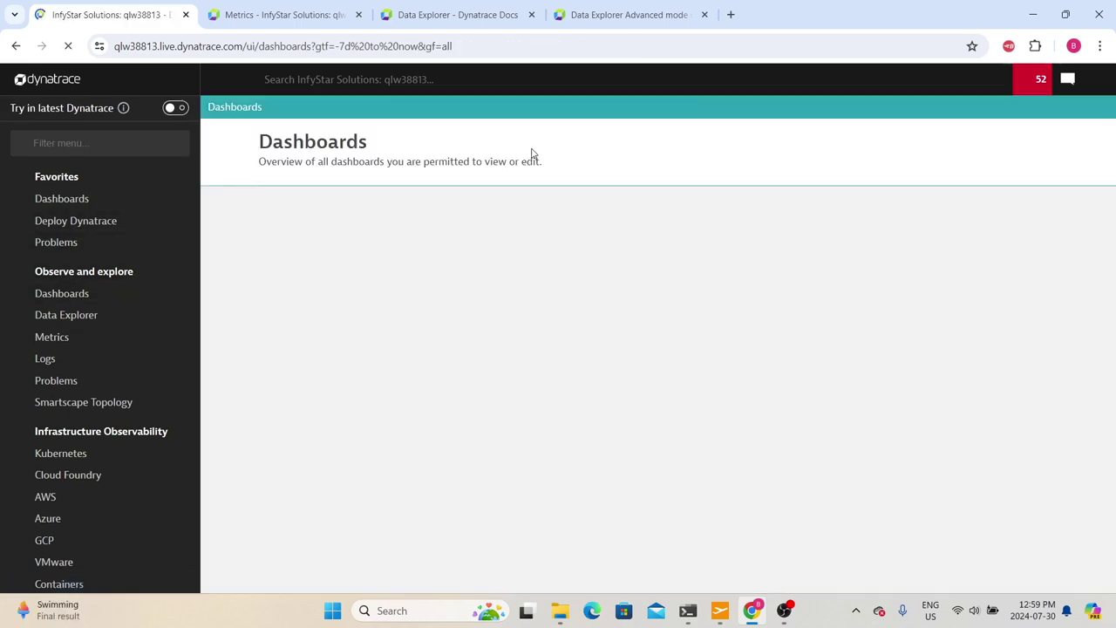
pyautogui.scroll(-1, 541, 288)
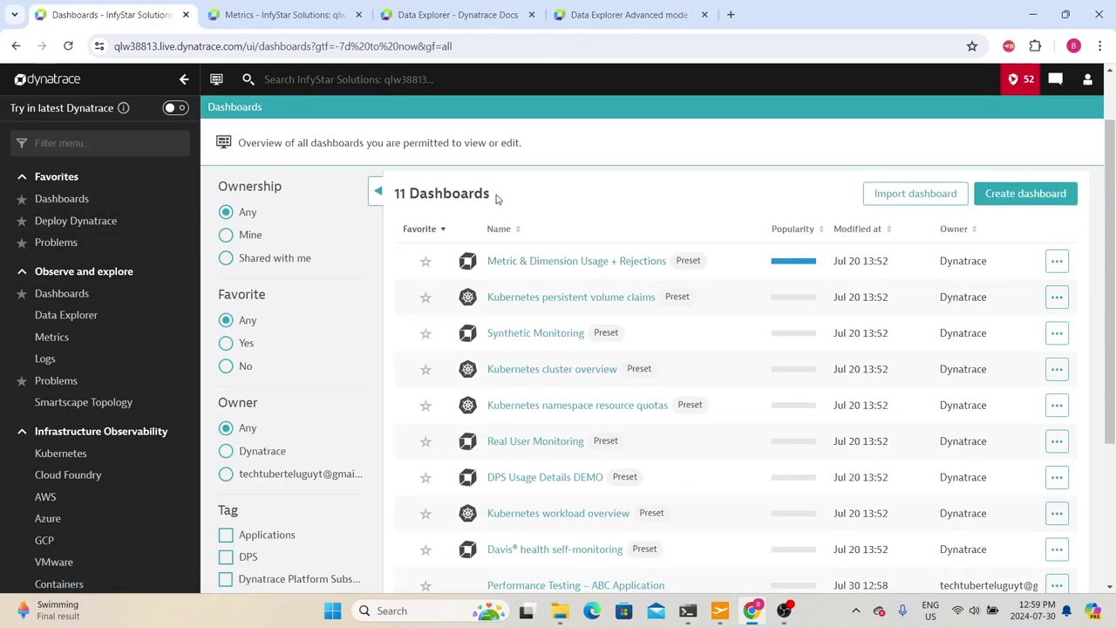
pyautogui.moveTo(497, 199); pyautogui.dragTo(395, 194)
pyautogui.scroll(-1, 568, 382)
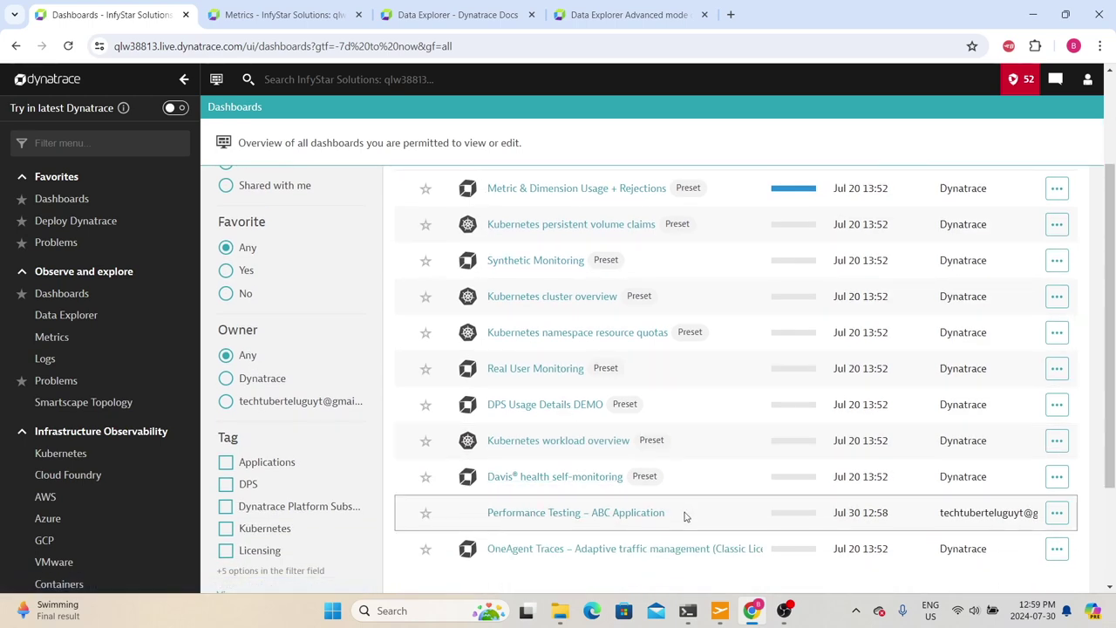
pyautogui.click(426, 513)
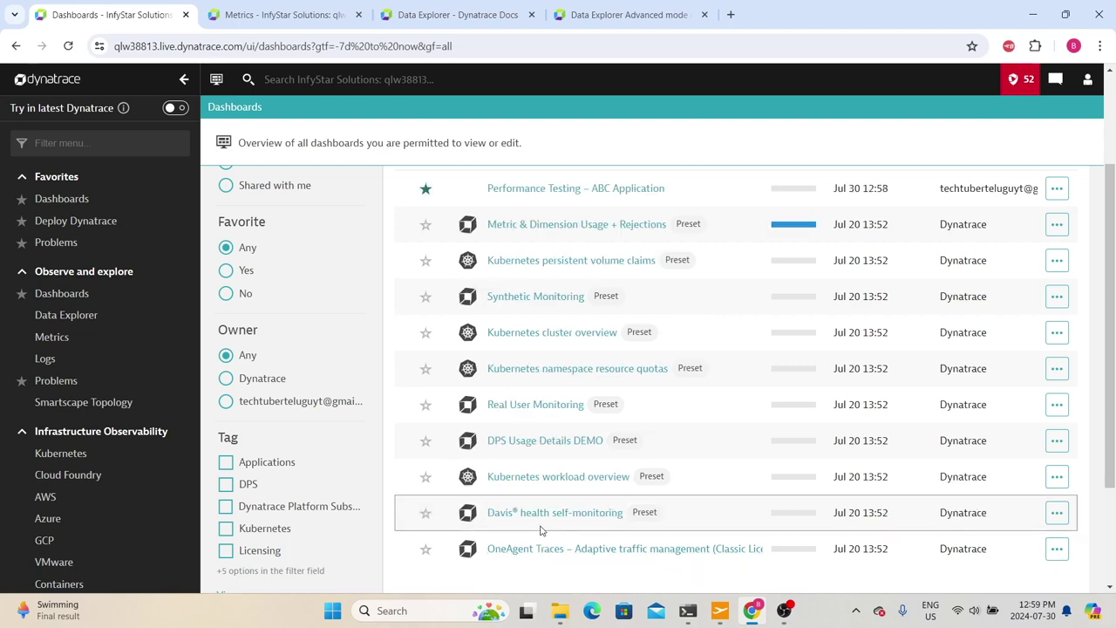
pyautogui.scroll(3, 541, 530)
pyautogui.moveTo(479, 353); pyautogui.dragTo(698, 360)
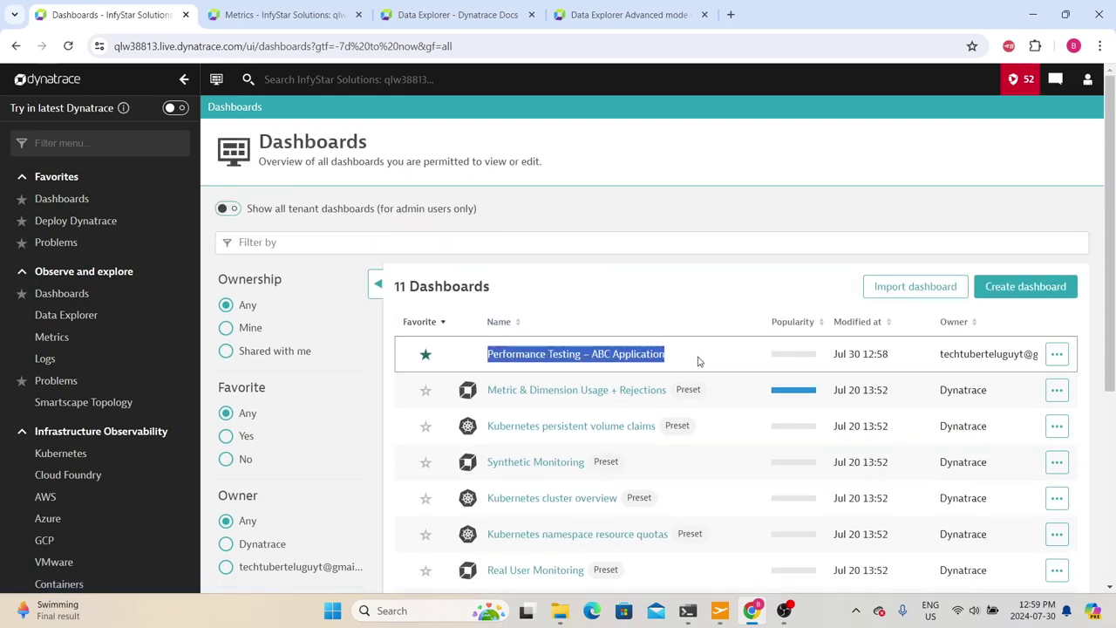
pyautogui.scroll(-3, 610, 428)
pyautogui.scroll(3, 577, 440)
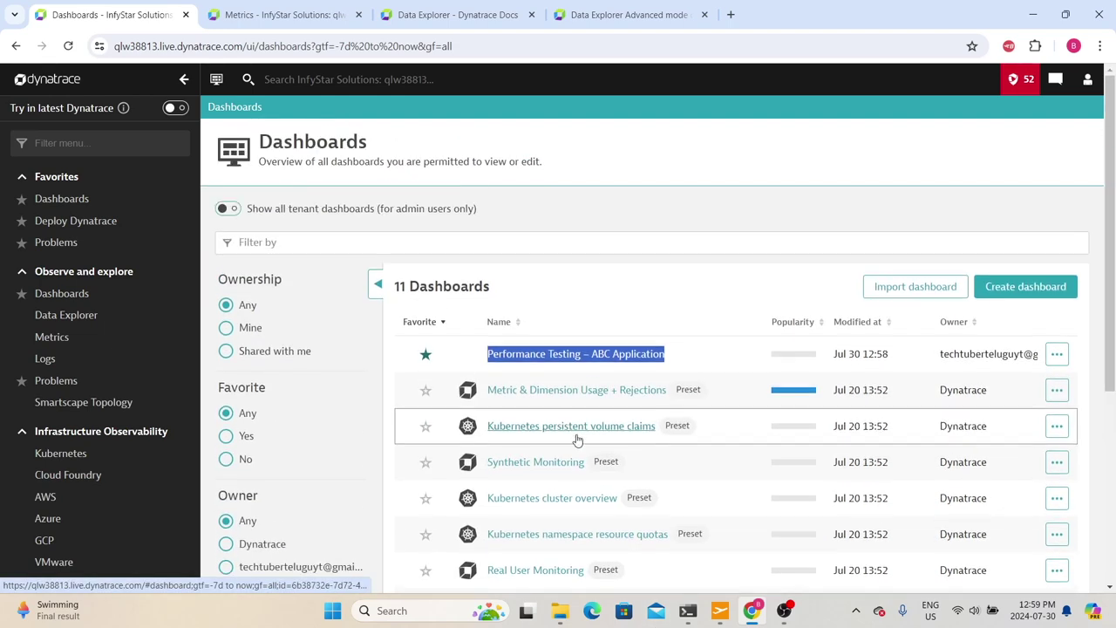
pyautogui.click(667, 313)
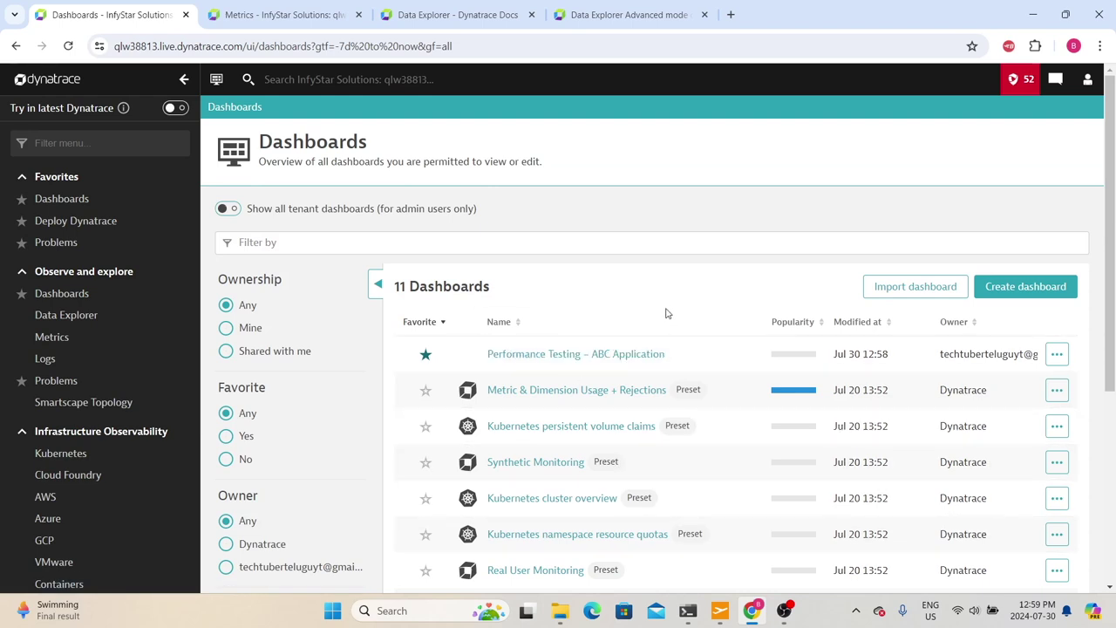